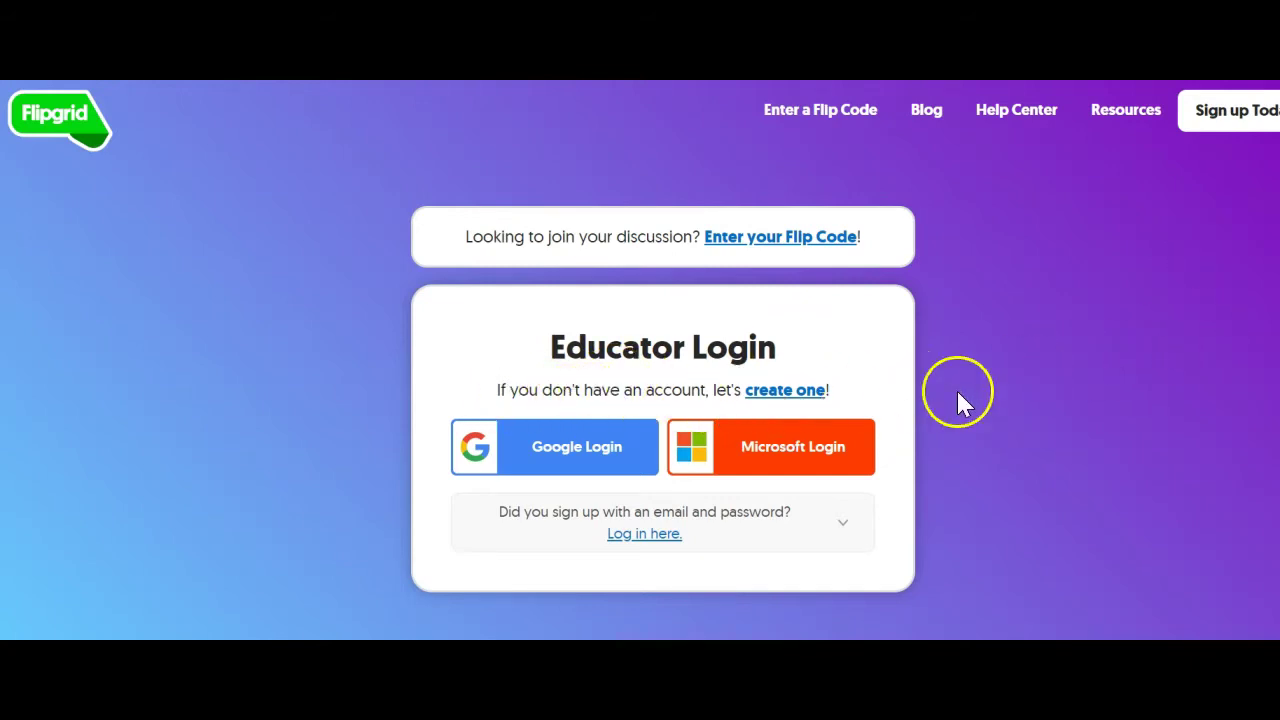
# Log in to the educator account with Google, choosing the school district account.
pyautogui.click(1232, 112)
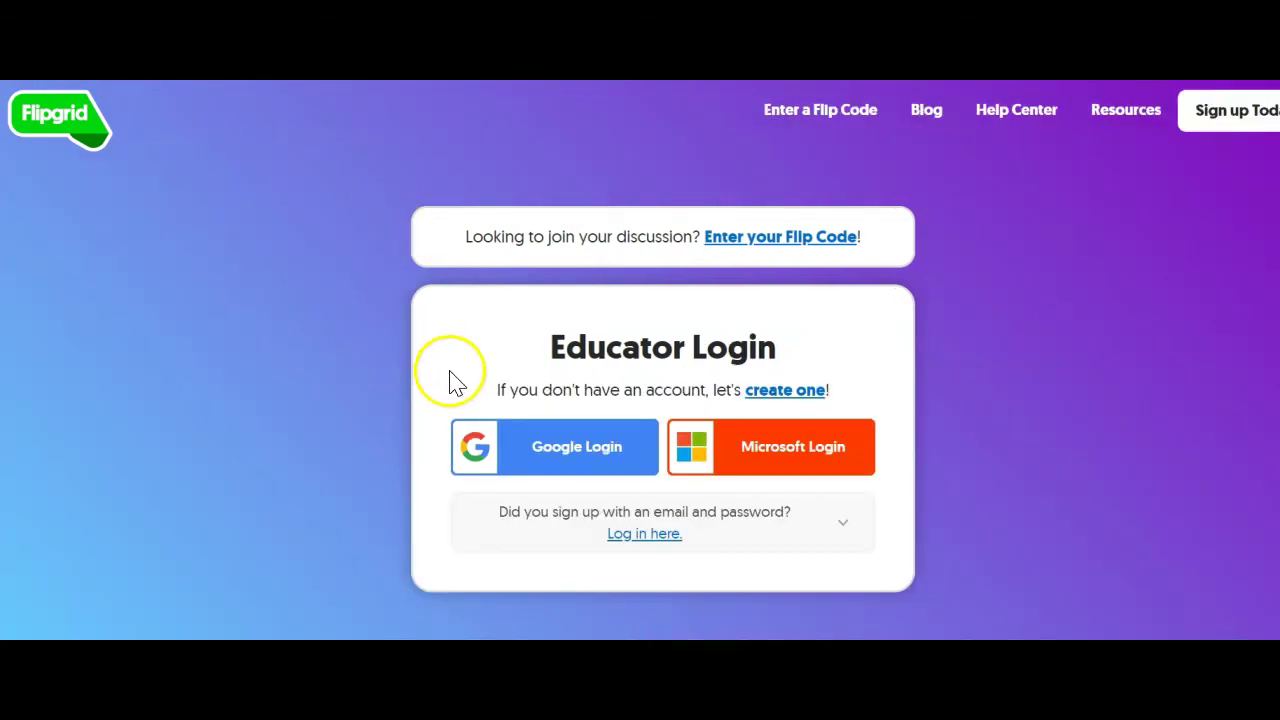
pyautogui.click(578, 466)
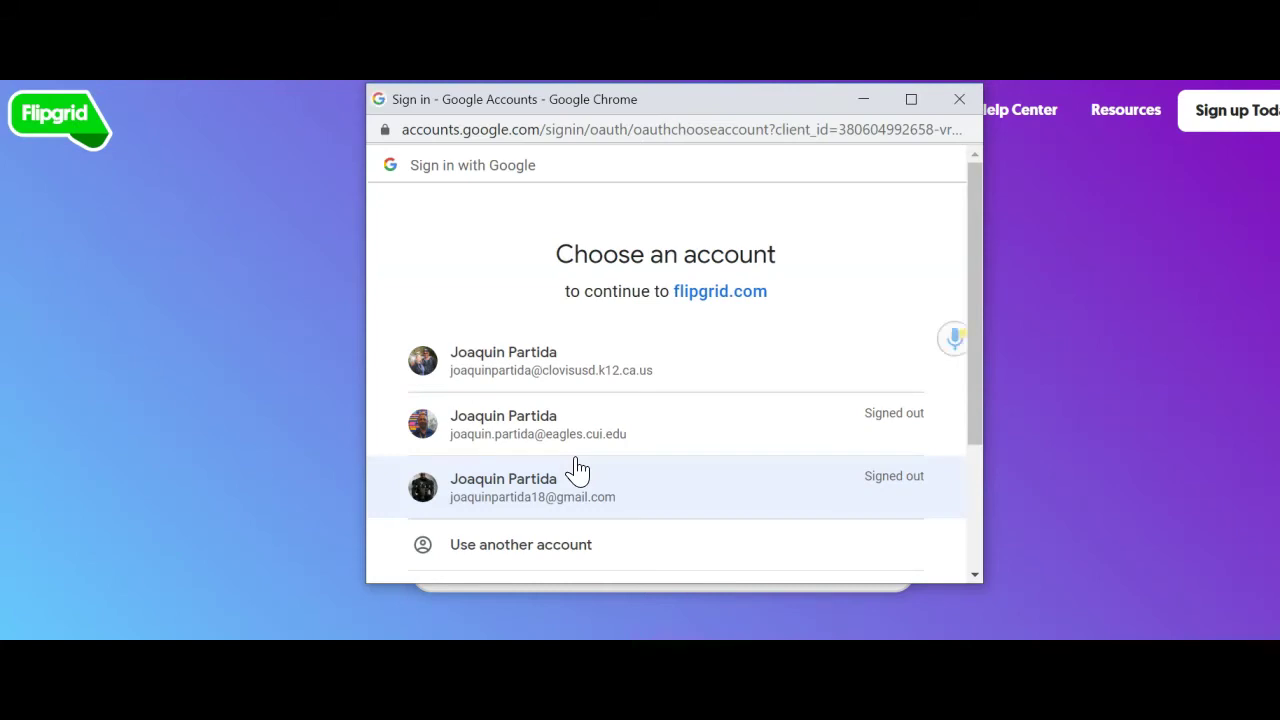
pyautogui.click(549, 376)
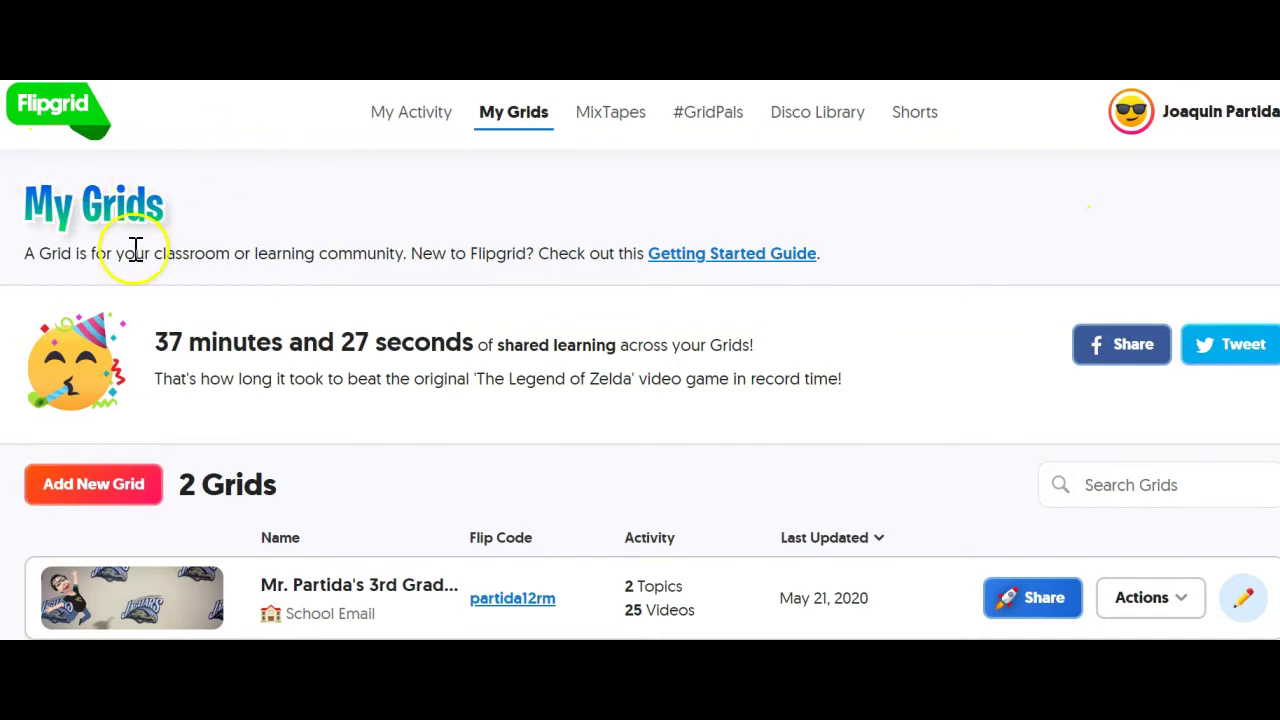
# Open the 3rd Grade Rm 12 grid and go to its list of topics.
pyautogui.scroll(-2, 530, 315)
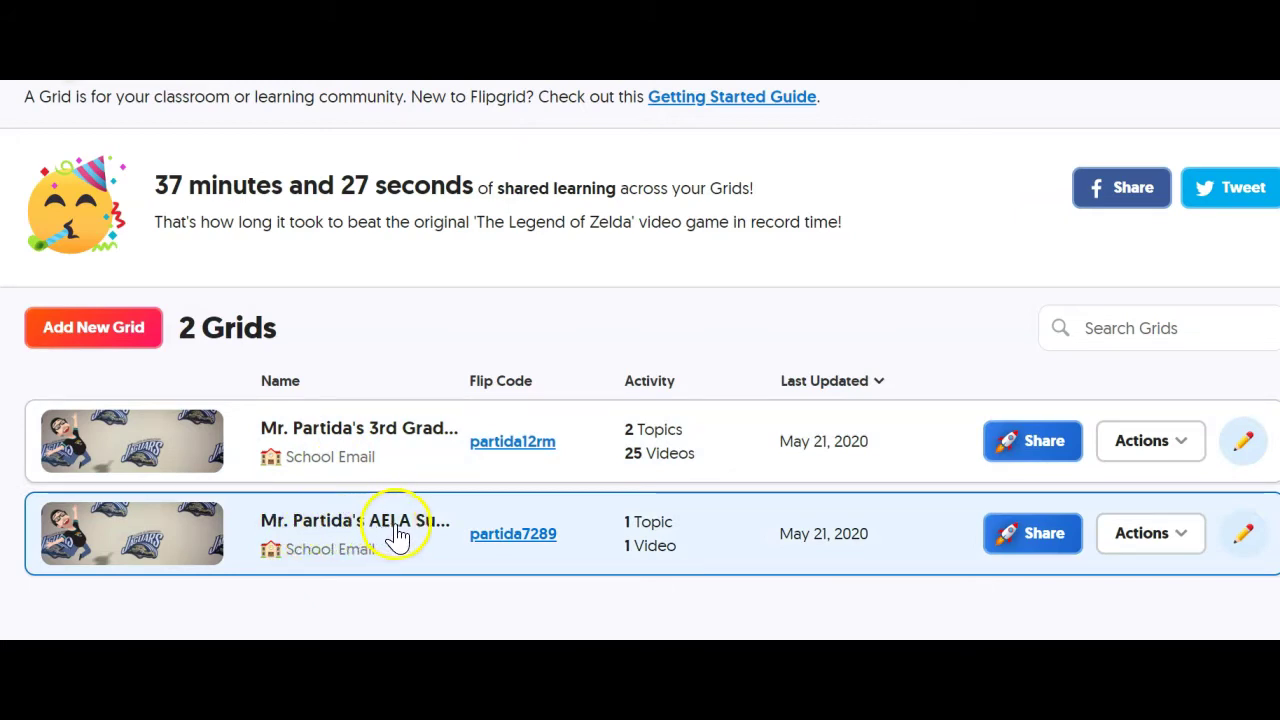
pyautogui.click(323, 440)
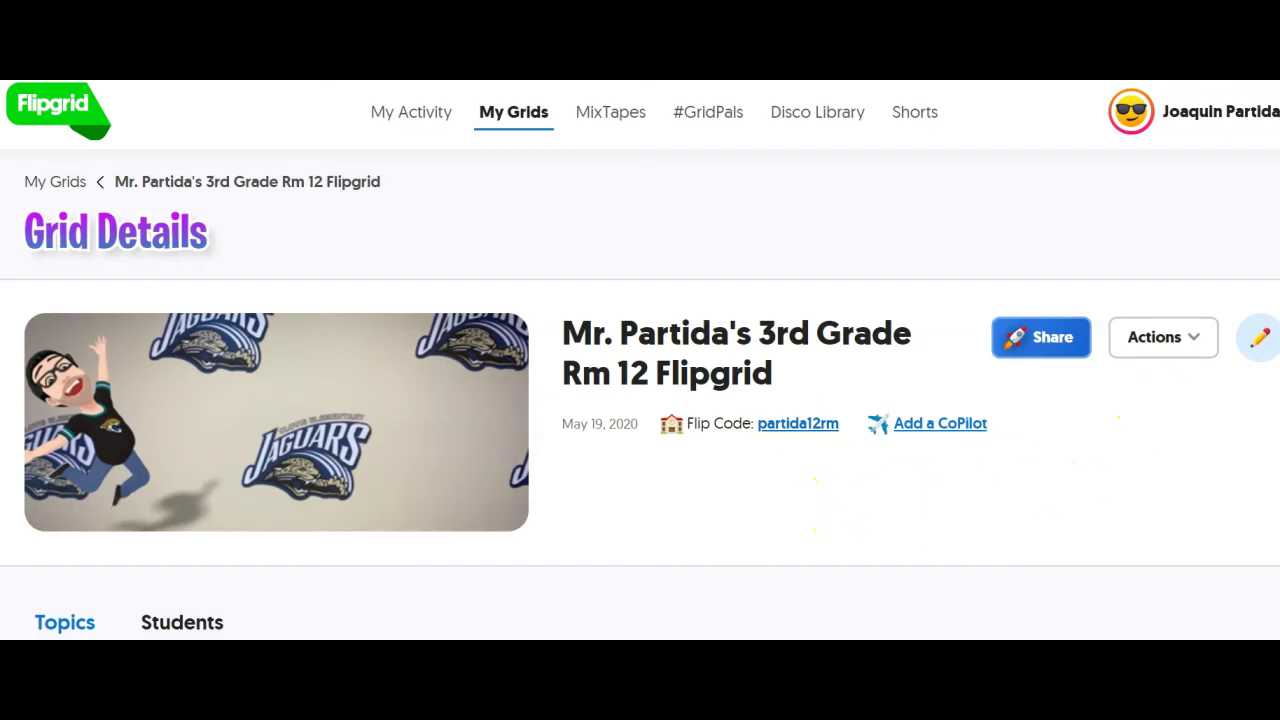
pyautogui.scroll(-3, 640, 360)
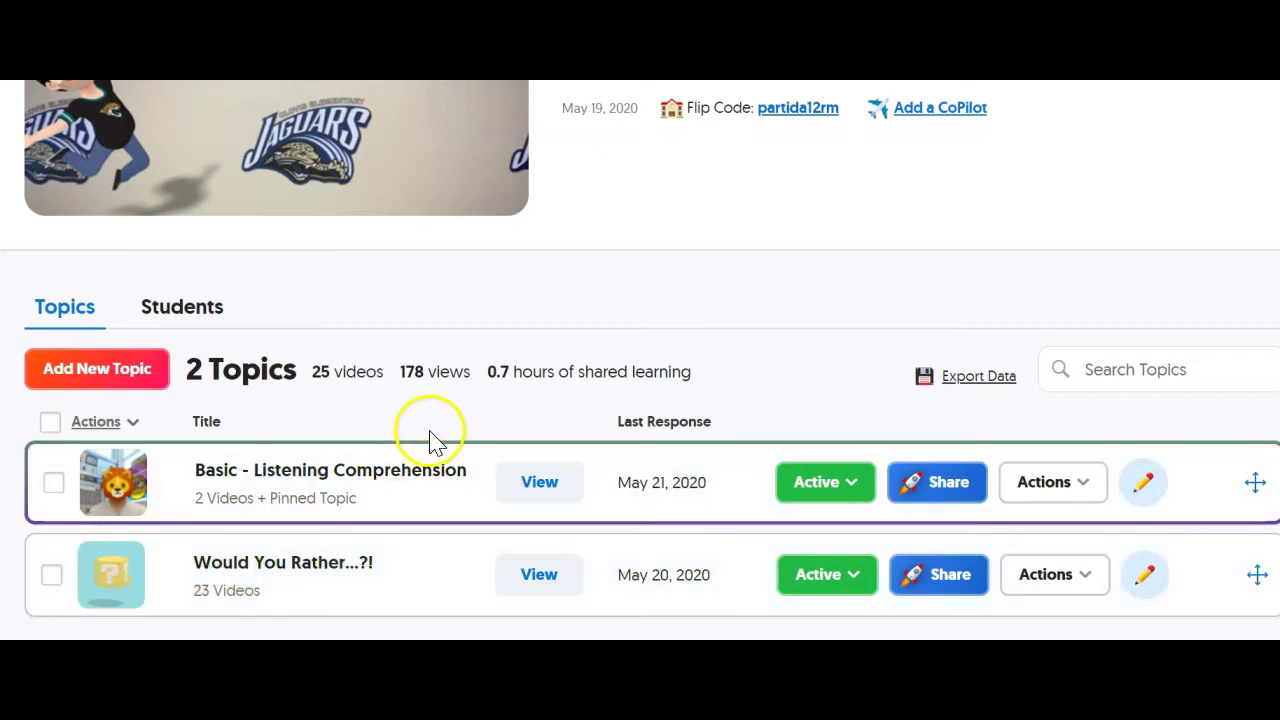
# Start a new topic in the grid and review the title, prompt and recording time choices of its form.
pyautogui.click(100, 369)
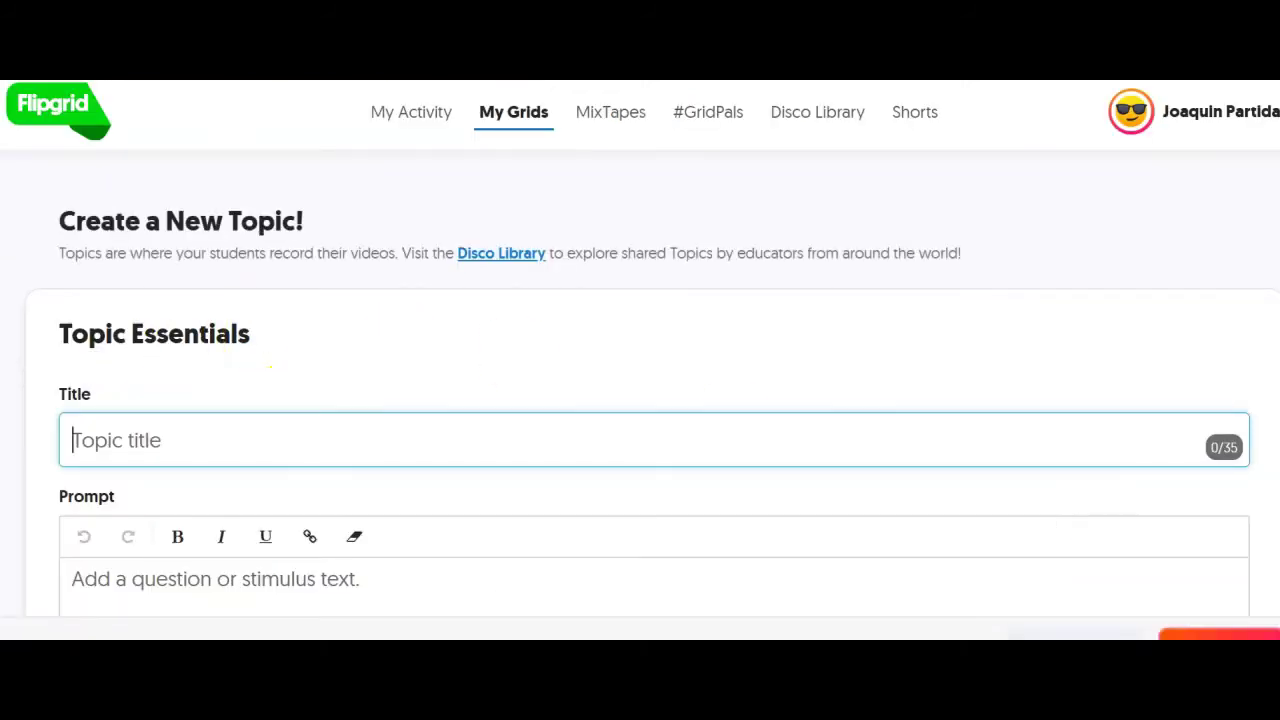
pyautogui.scroll(-3, 950, 270)
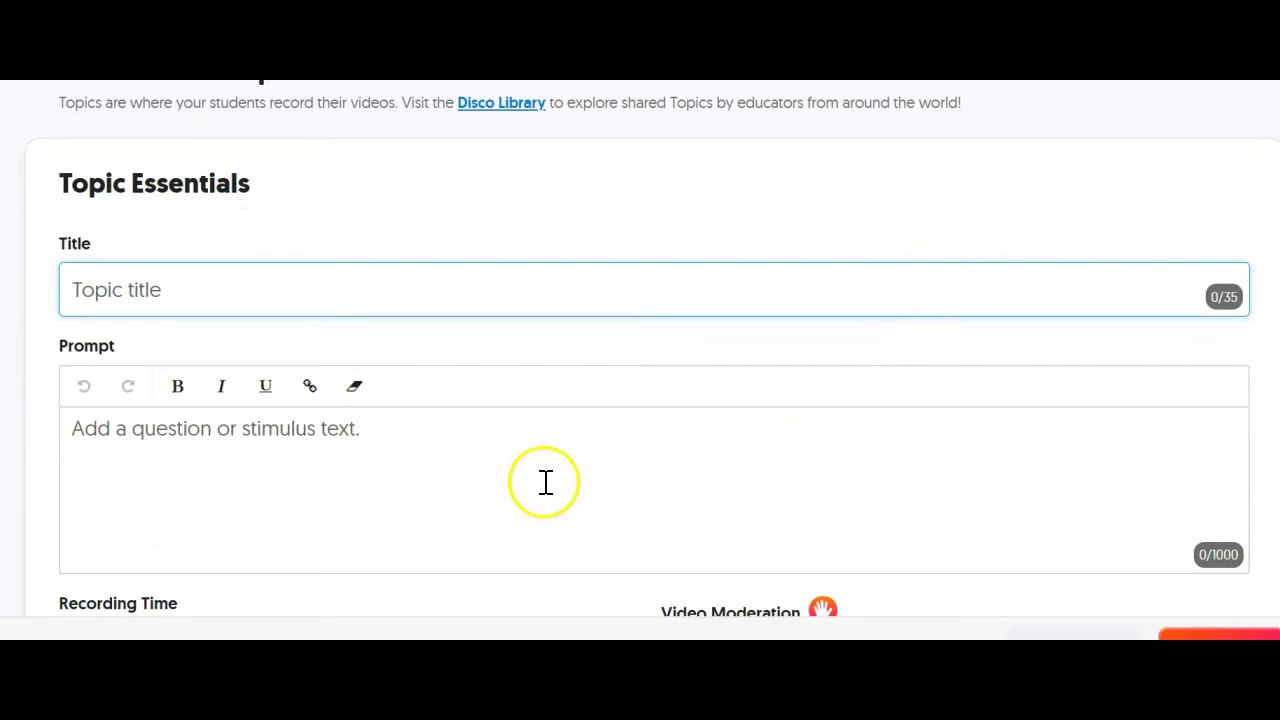
pyautogui.scroll(-5, 640, 400)
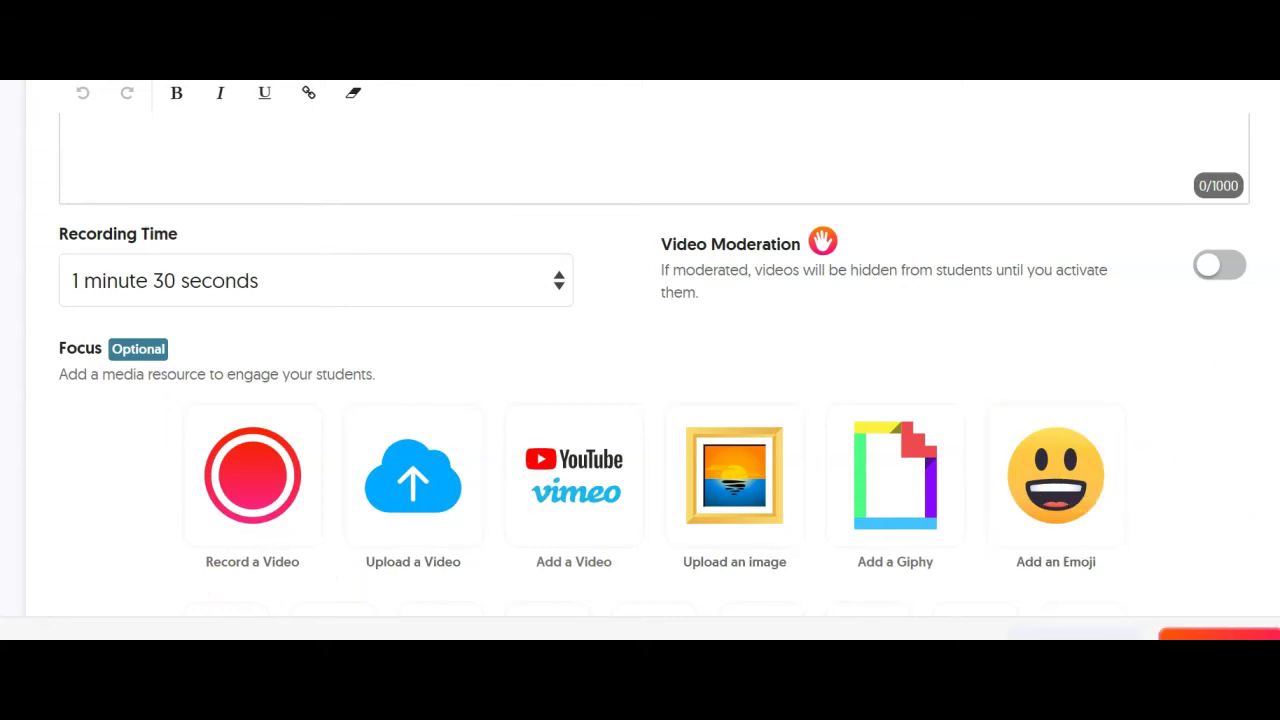
pyautogui.scroll(-1, 654, 374)
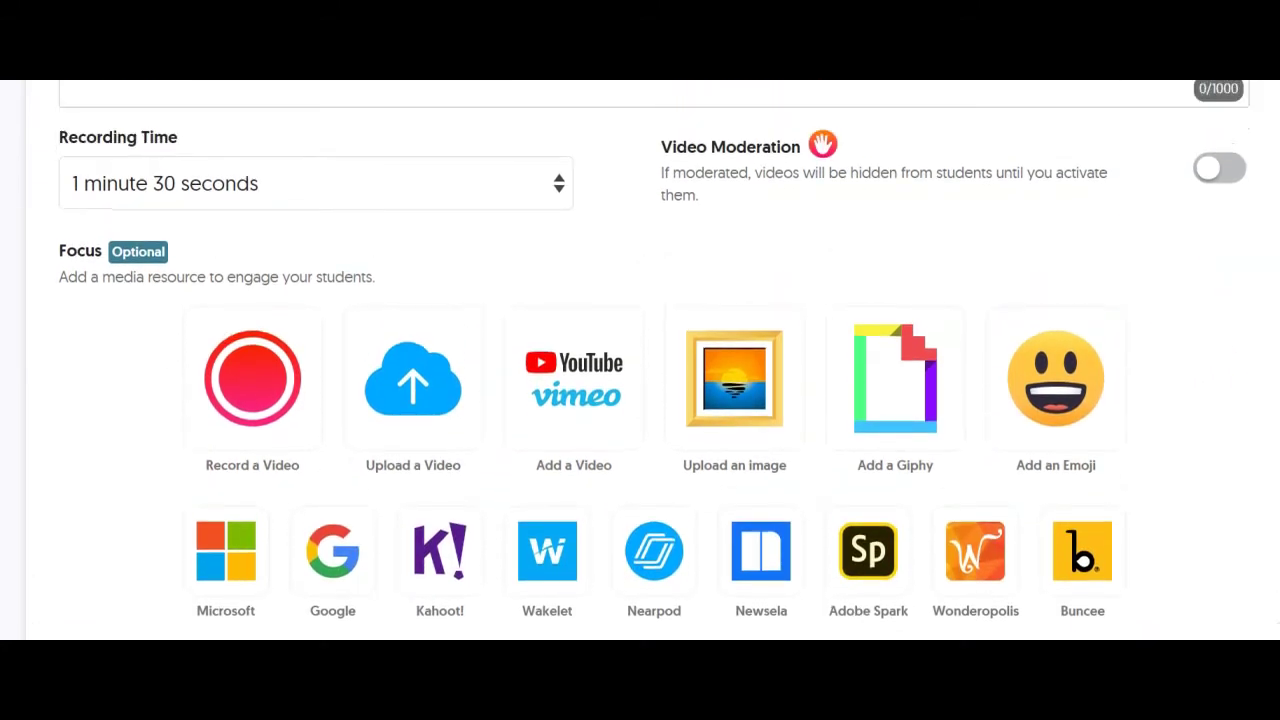
pyautogui.click(559, 184)
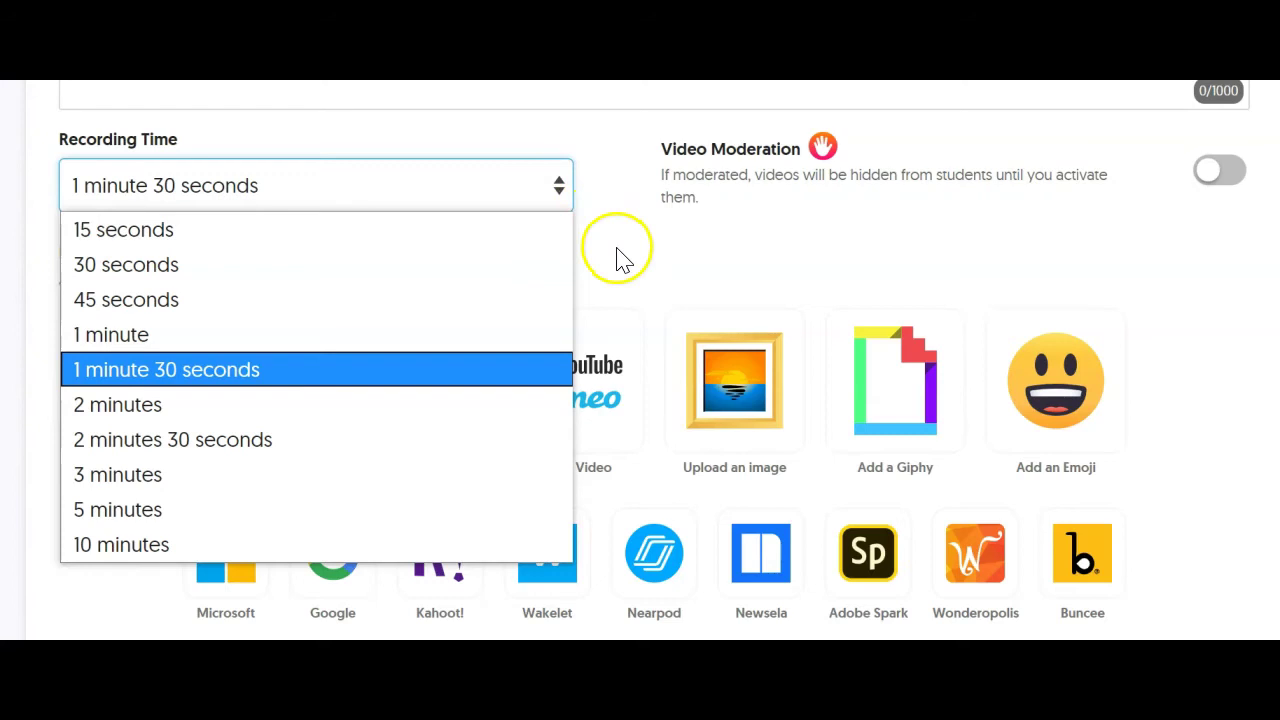
pyautogui.click(675, 272)
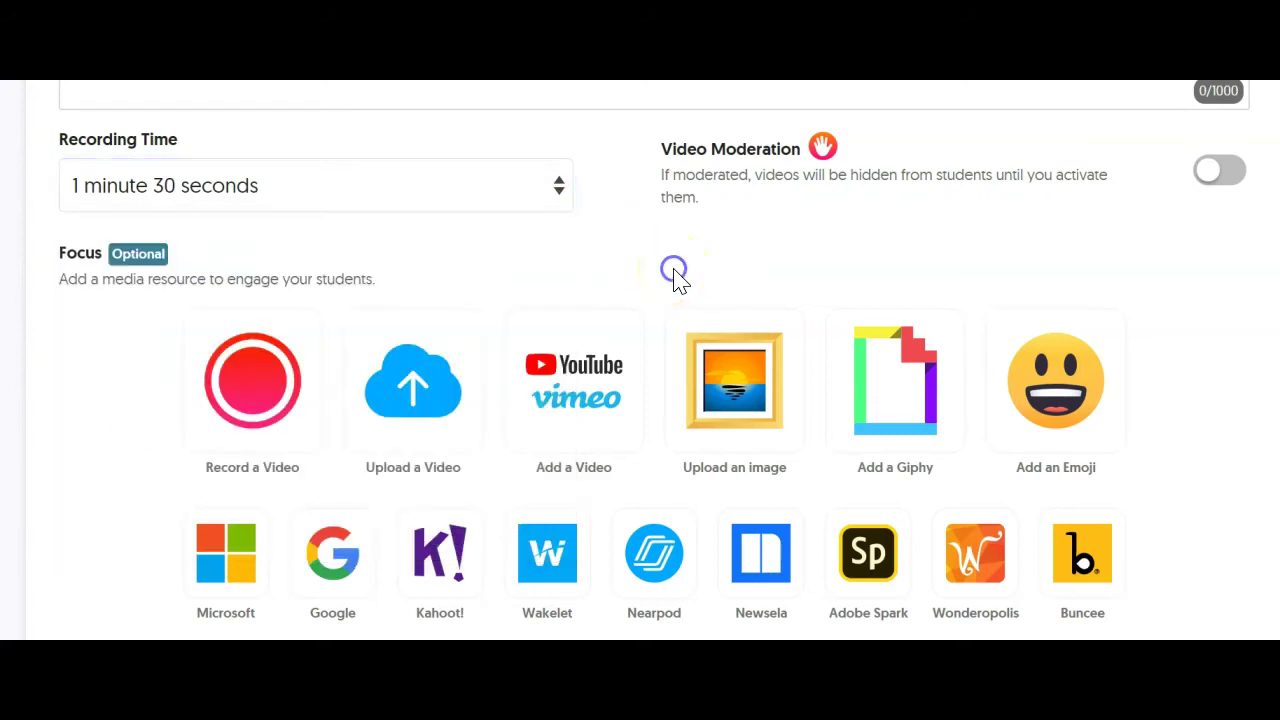
# Examine the new topic's media resources and expand its additional options, including topic tip, attachments, status and video features.
pyautogui.scroll(-3, 640, 360)
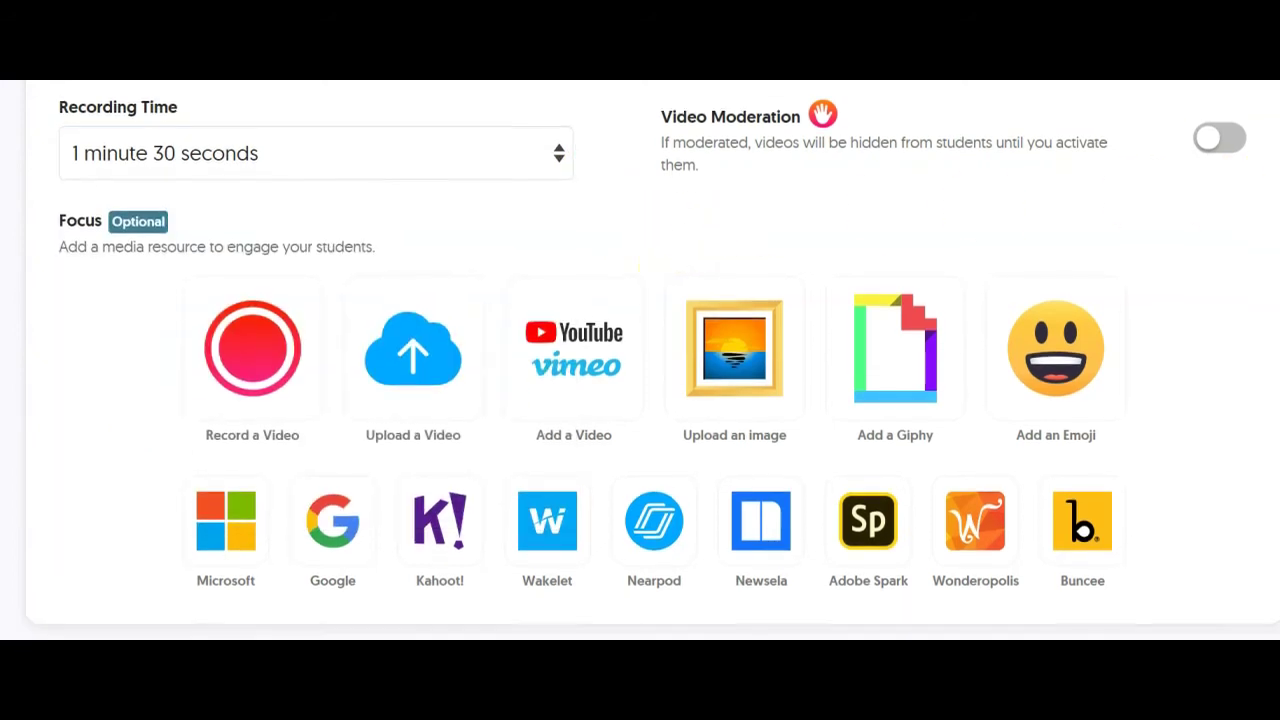
pyautogui.scroll(2, 640, 360)
pyautogui.scroll(-1, 640, 360)
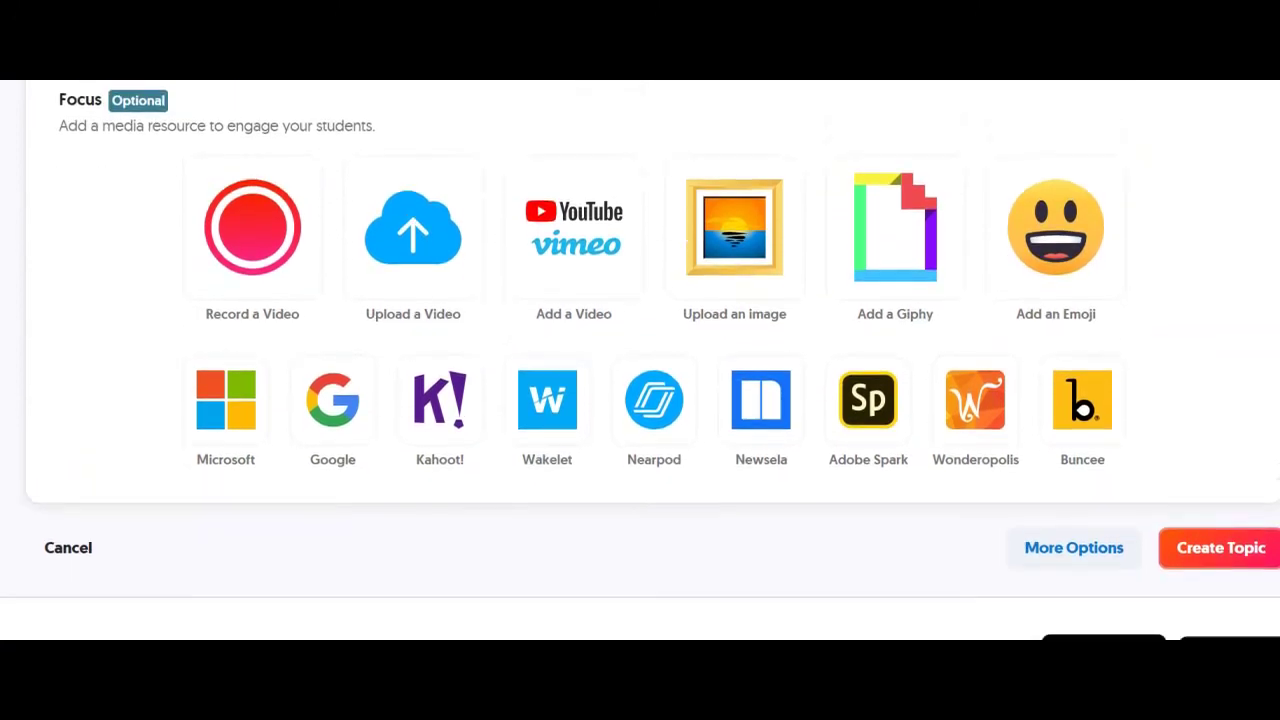
pyautogui.click(1047, 558)
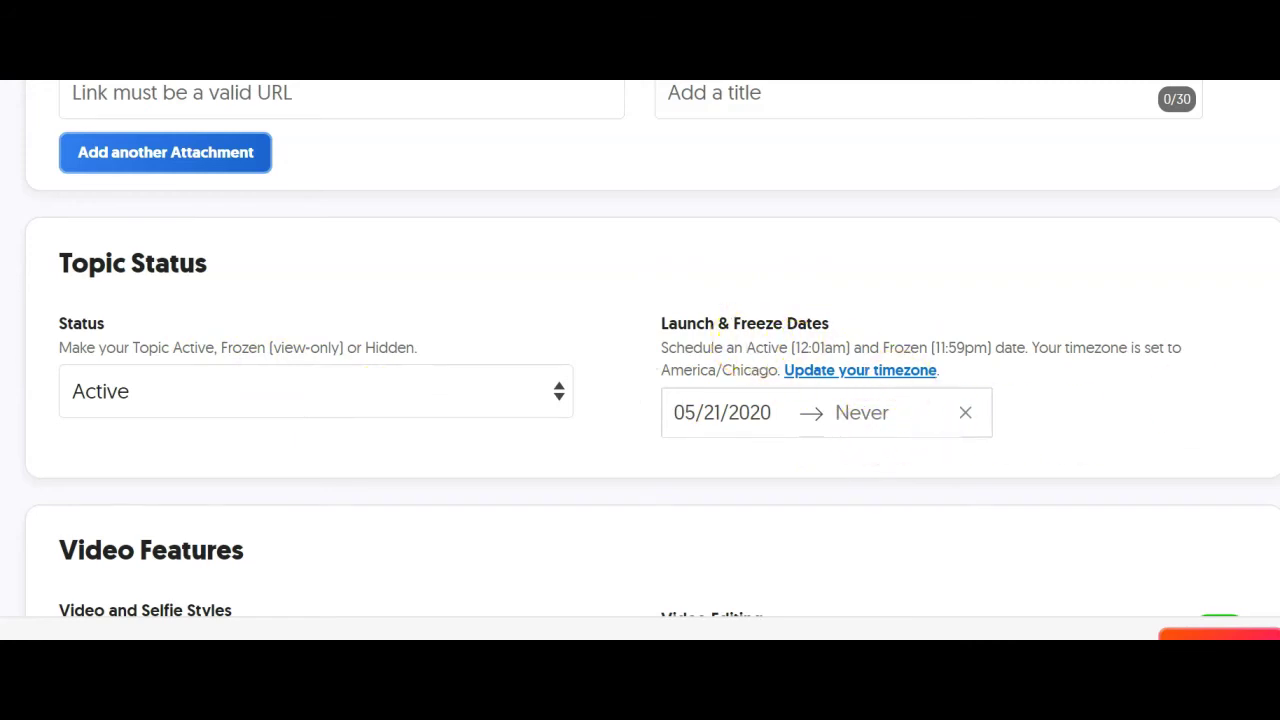
pyautogui.scroll(-3, 652, 349)
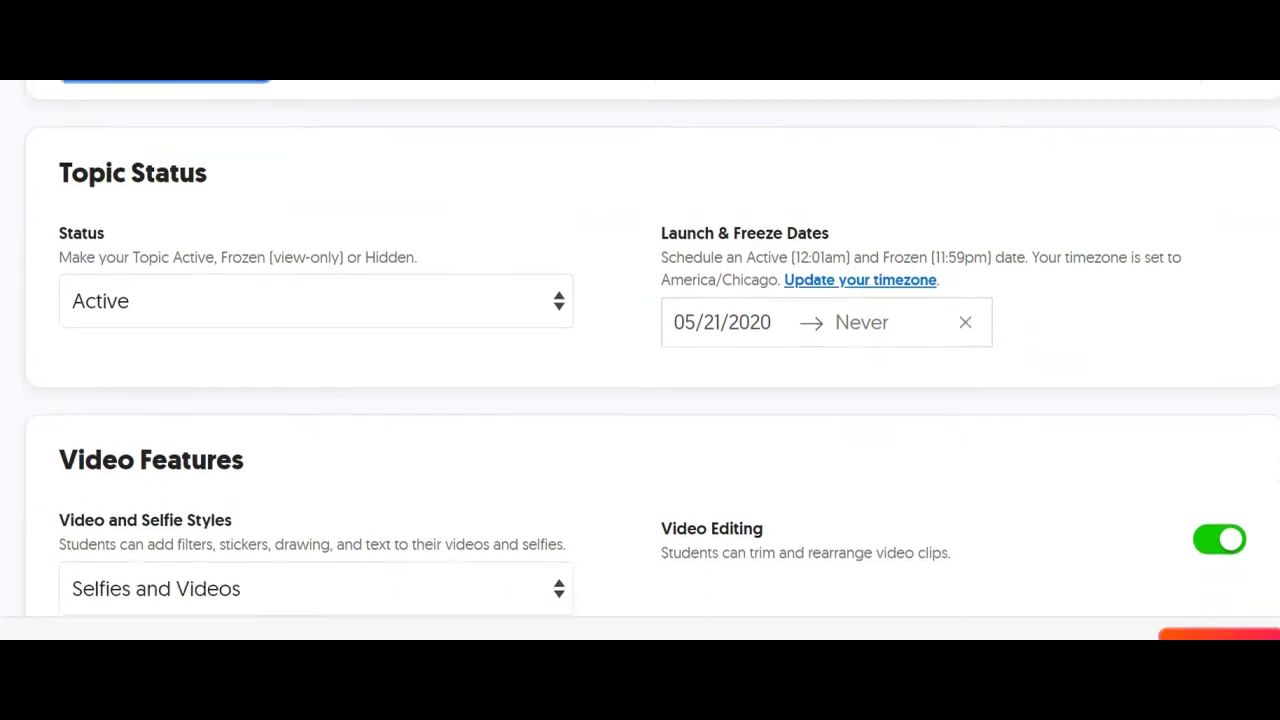
pyautogui.scroll(10, 652, 349)
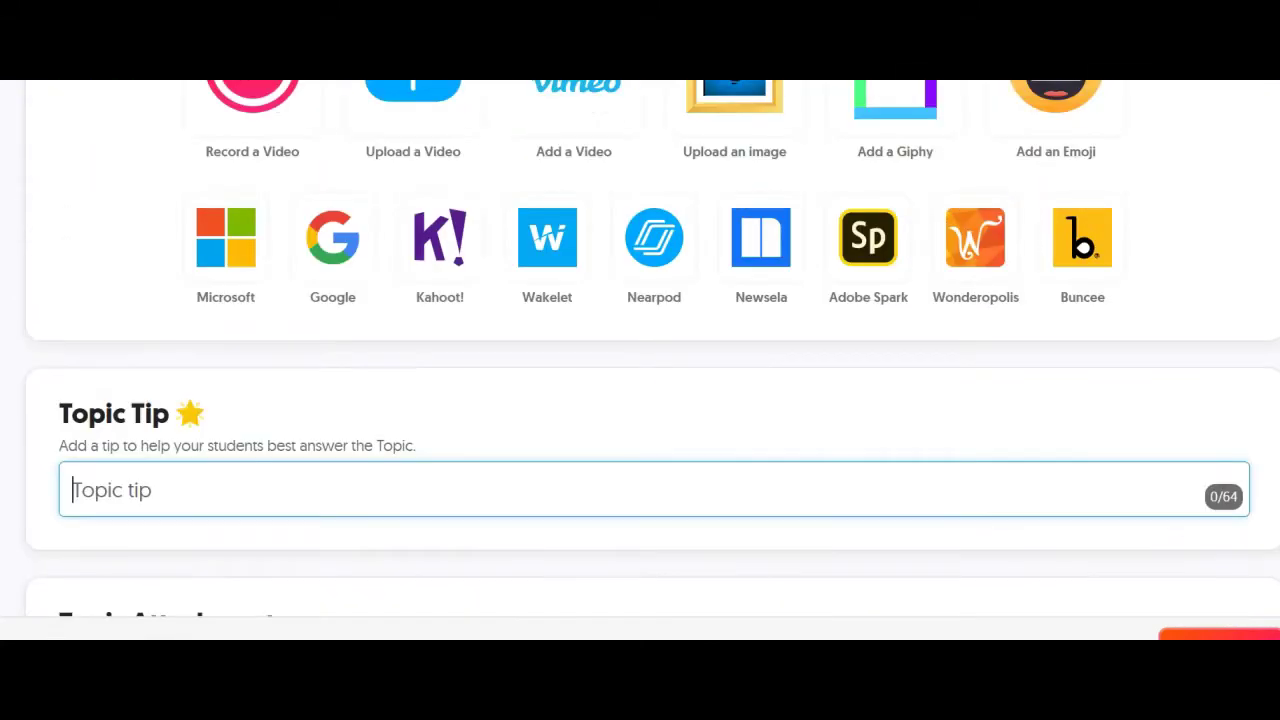
pyautogui.scroll(2, 652, 349)
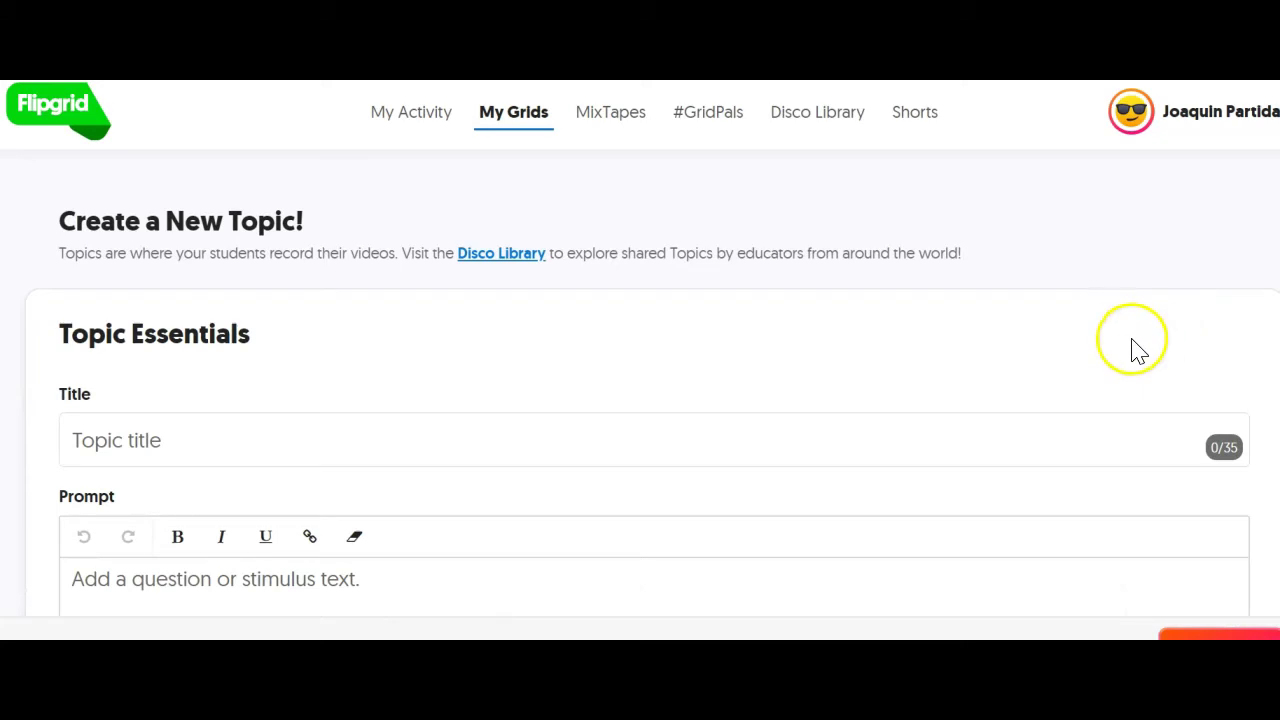
# Browse the Disco Library's featured playlists and open the Flocabulary playlist.
pyautogui.click(503, 256)
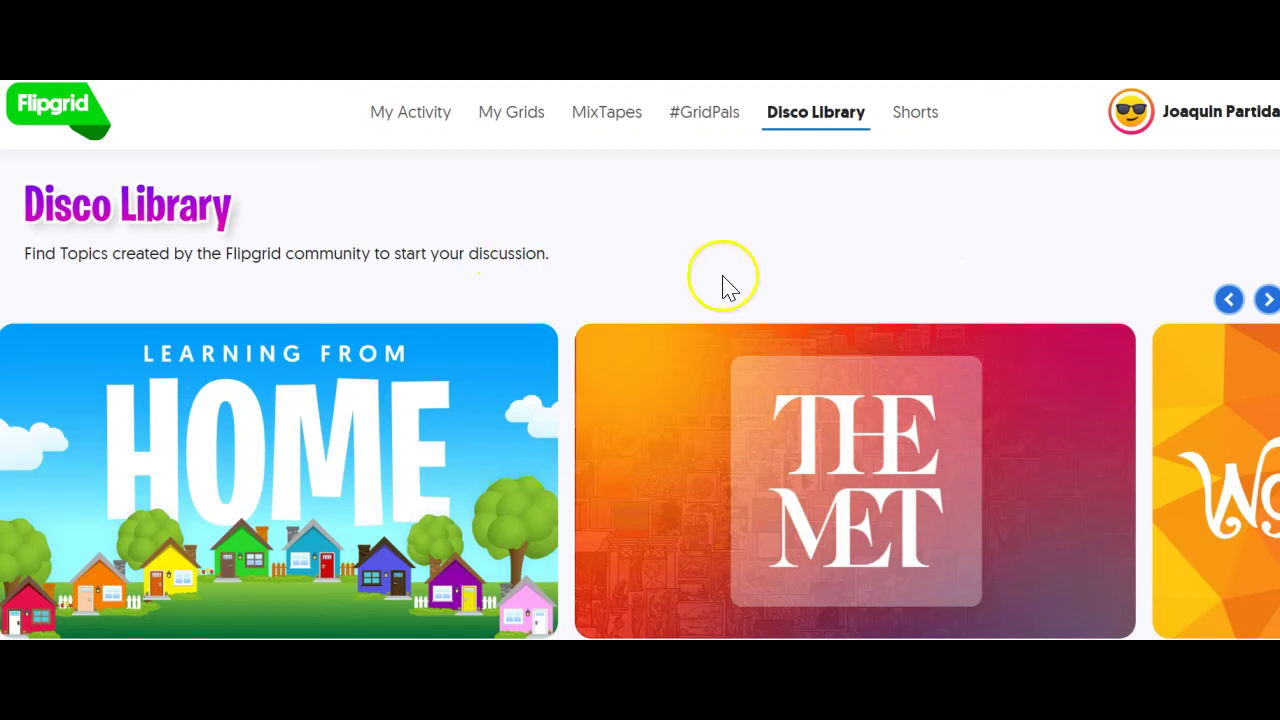
pyautogui.scroll(-5, 640, 360)
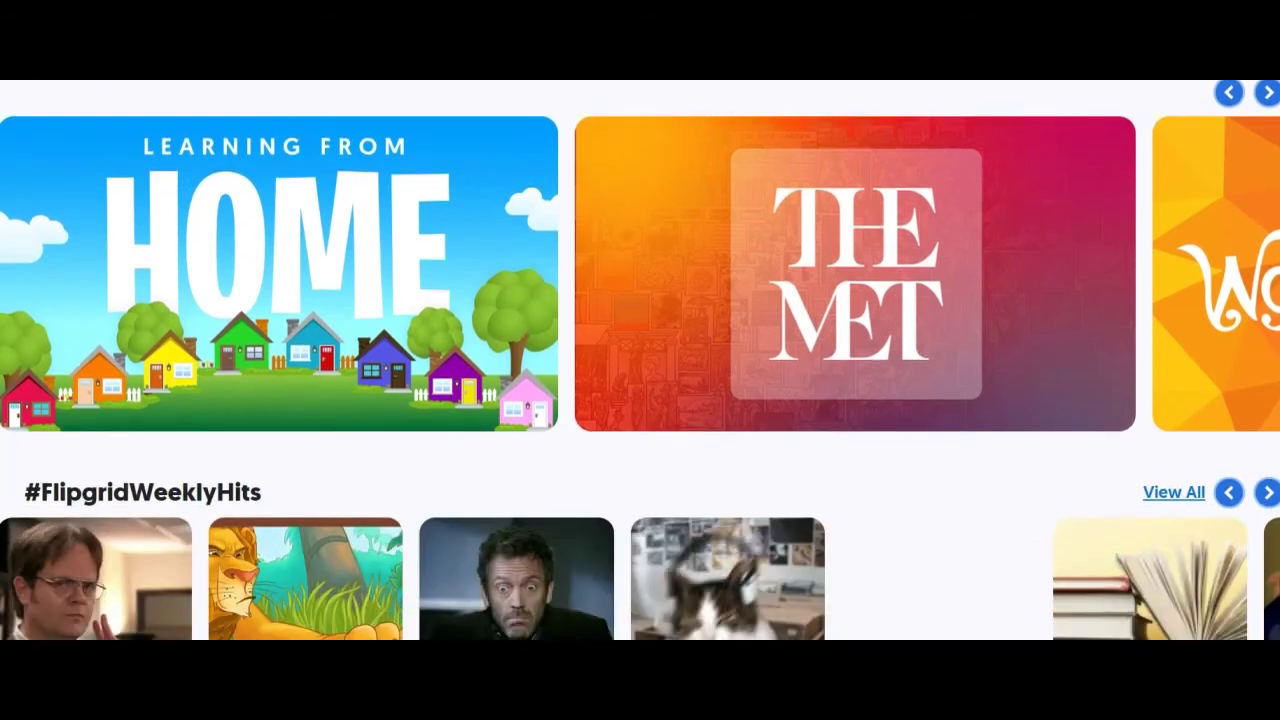
pyautogui.scroll(-3, 640, 360)
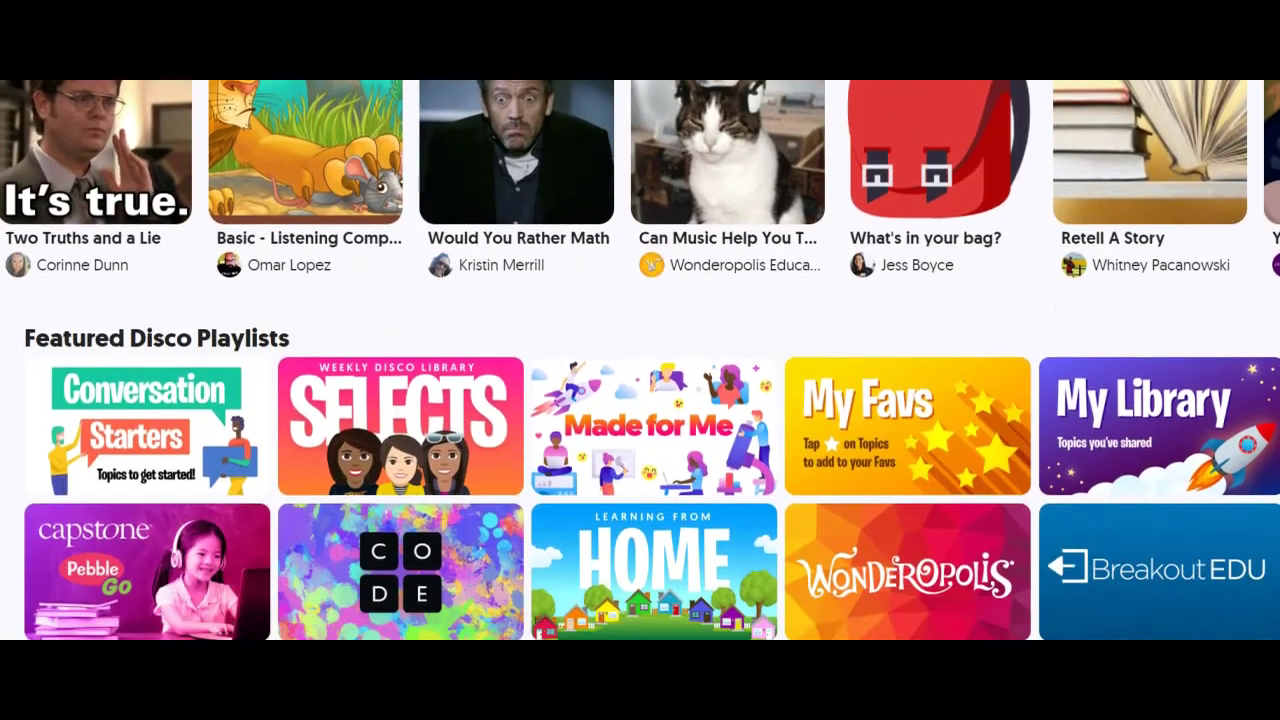
pyautogui.scroll(-1, 640, 360)
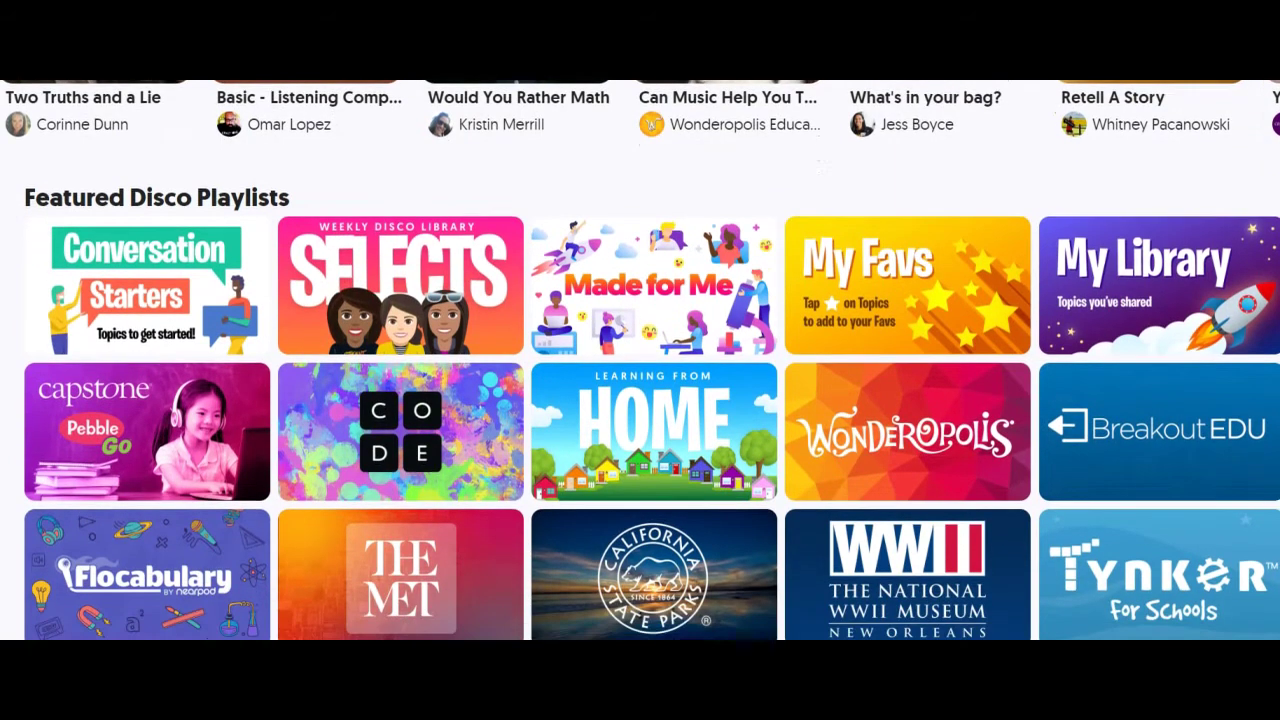
pyautogui.scroll(-1, 640, 360)
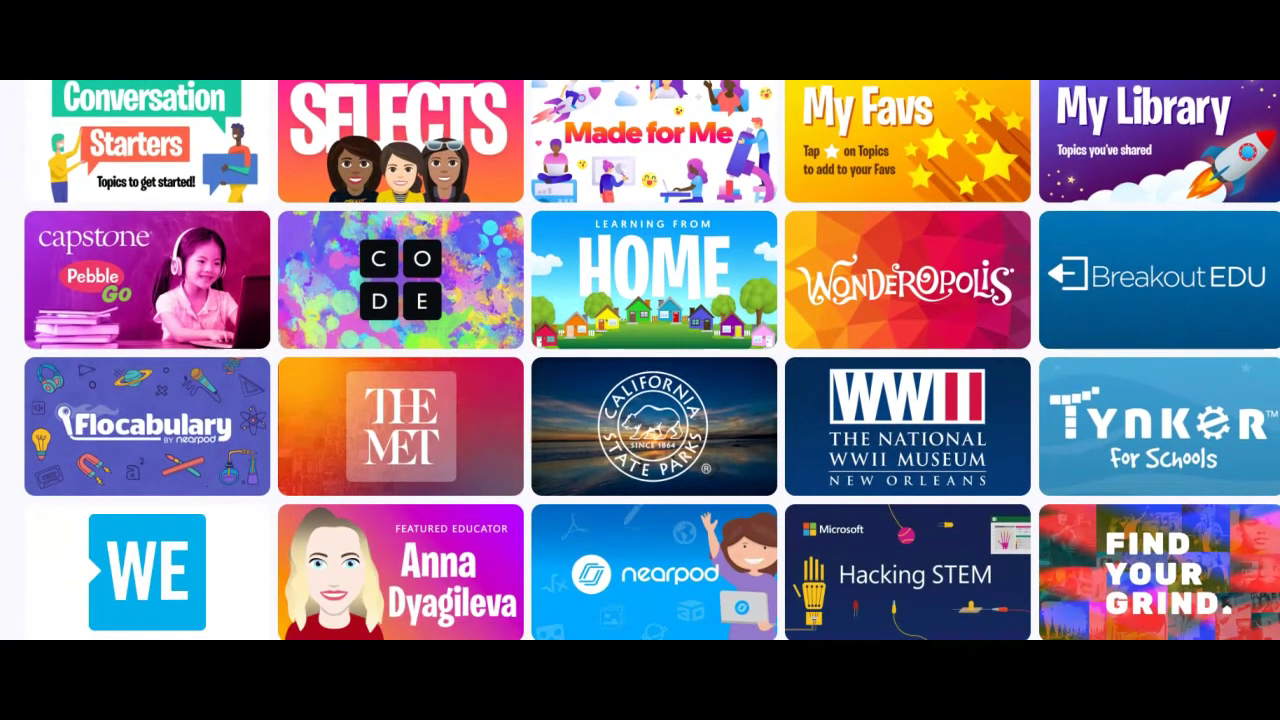
pyautogui.click(124, 465)
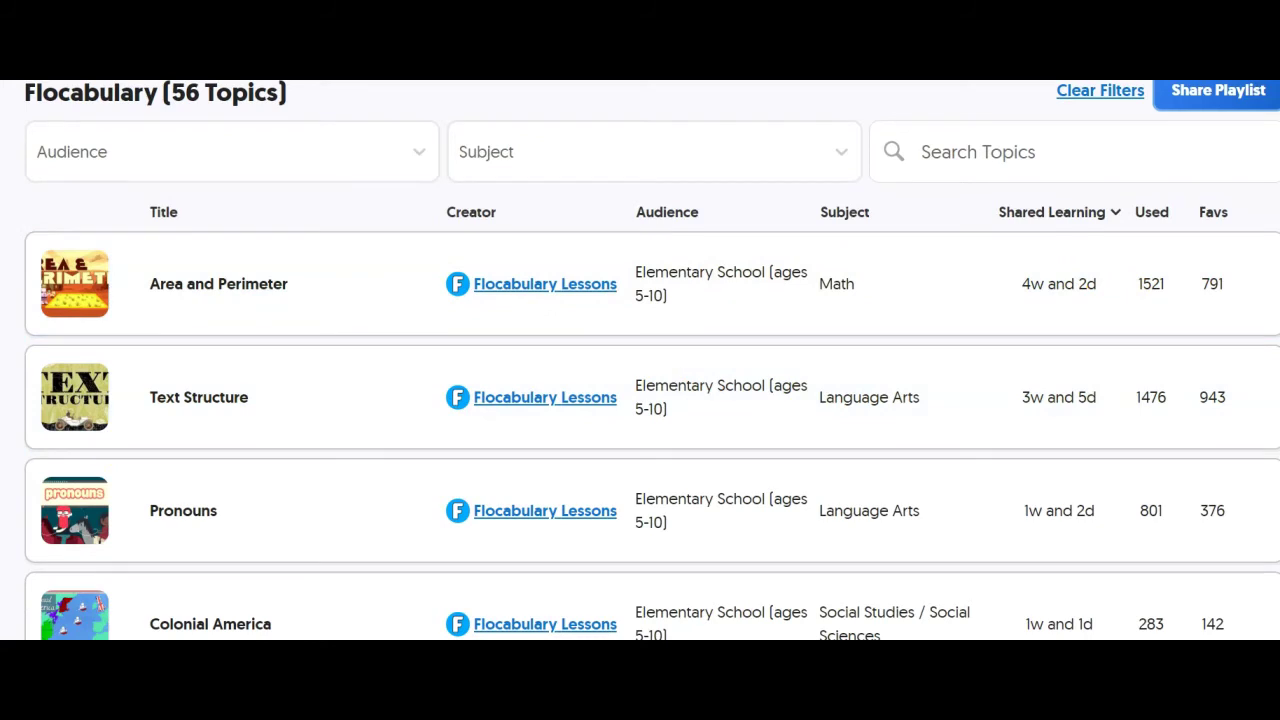
# Add the Internet Safety topic from the Flocabulary playlist to the 3rd Grade Rm 12 grid.
pyautogui.scroll(-2, 652, 360)
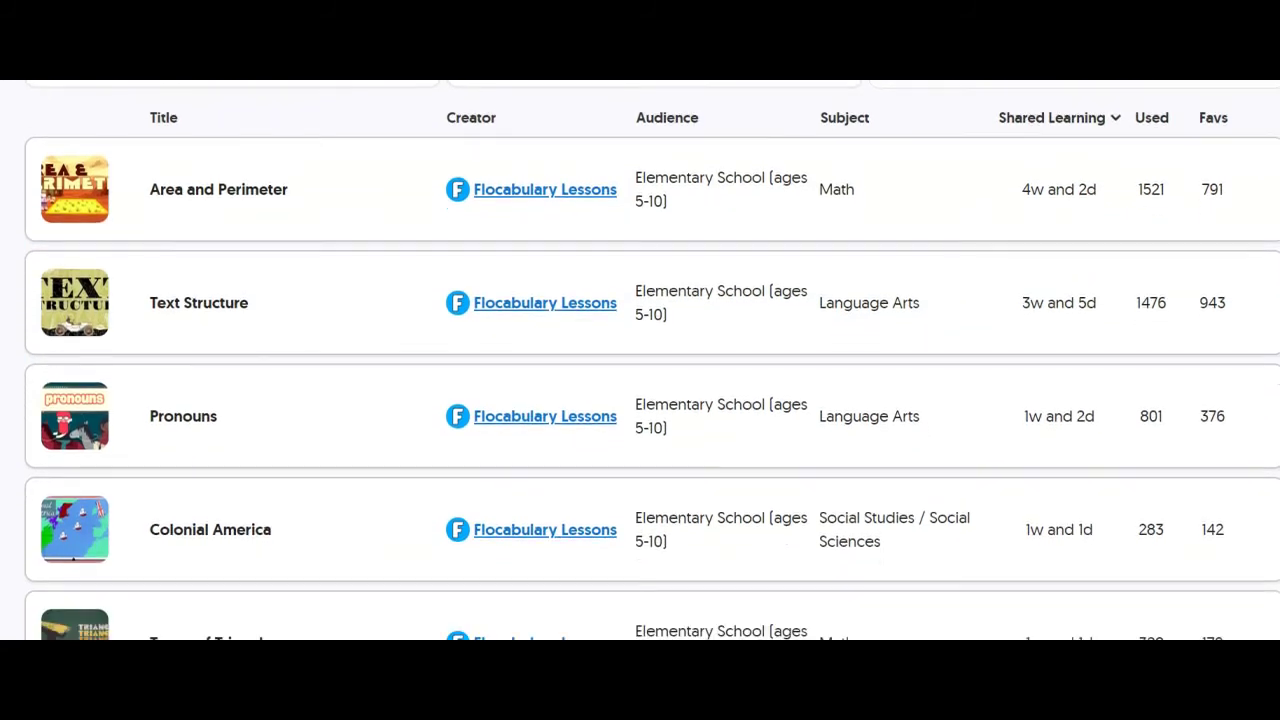
pyautogui.scroll(-4, 652, 360)
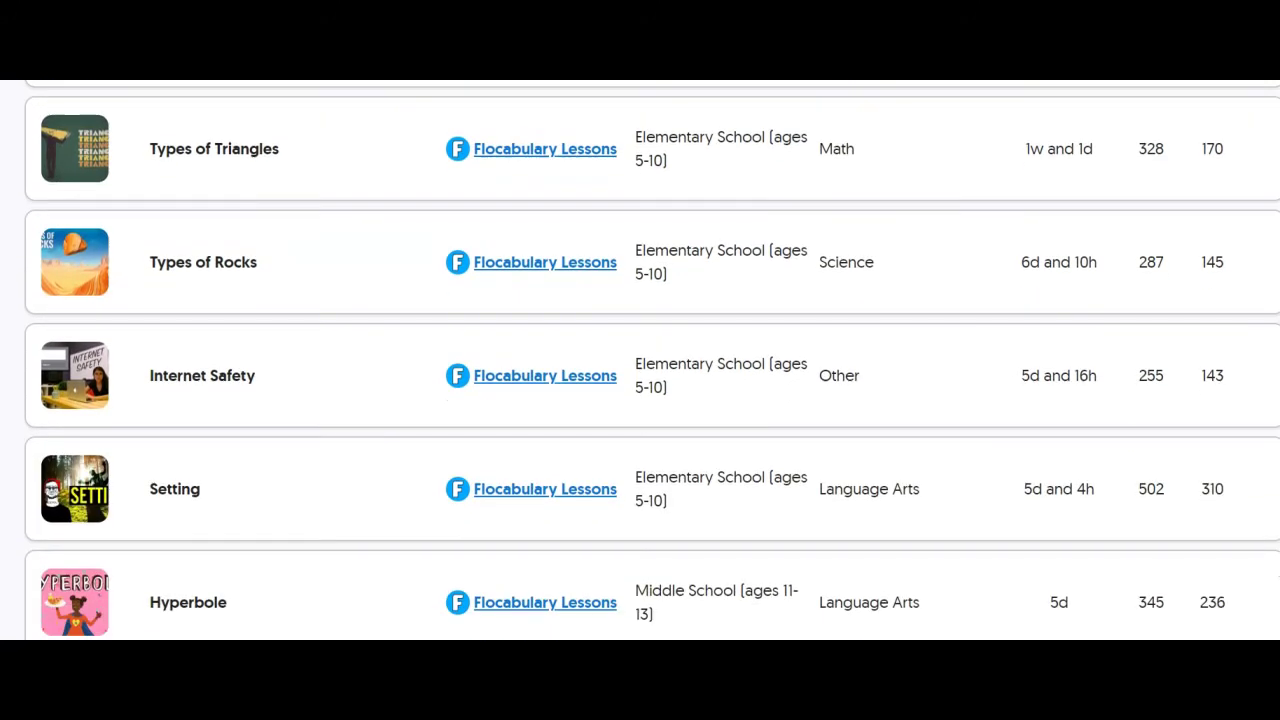
pyautogui.click(288, 385)
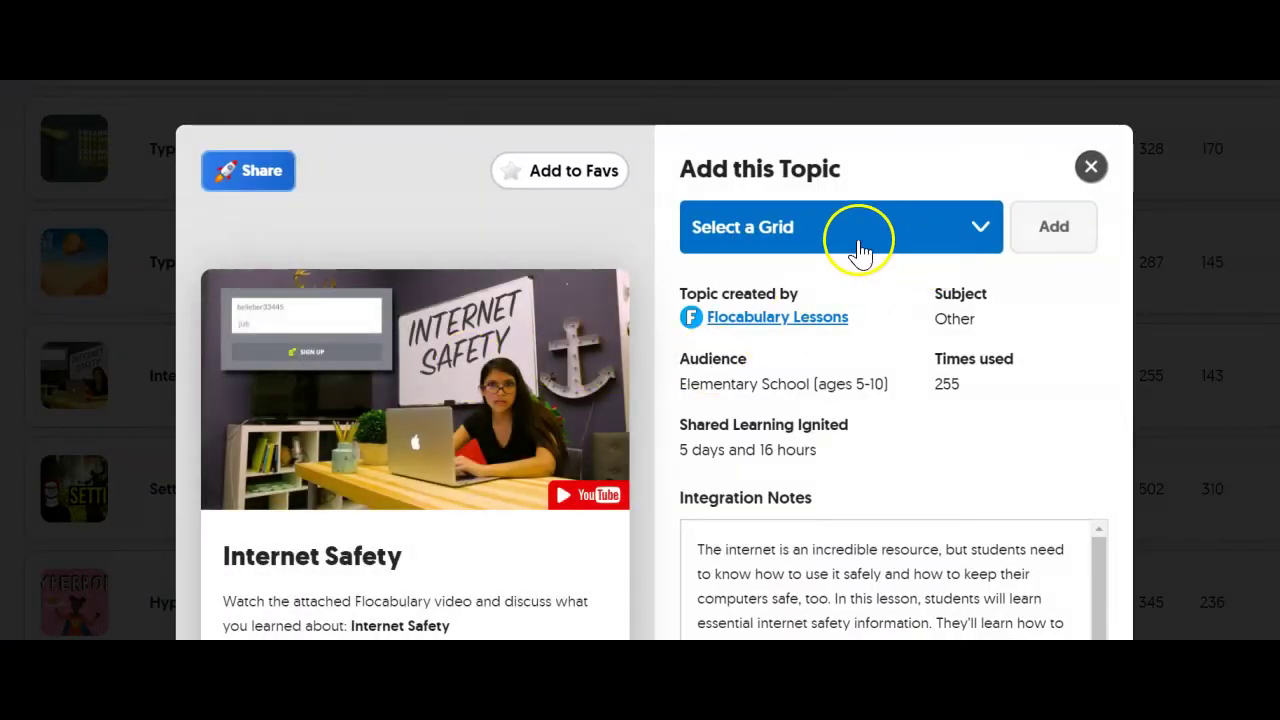
pyautogui.click(981, 232)
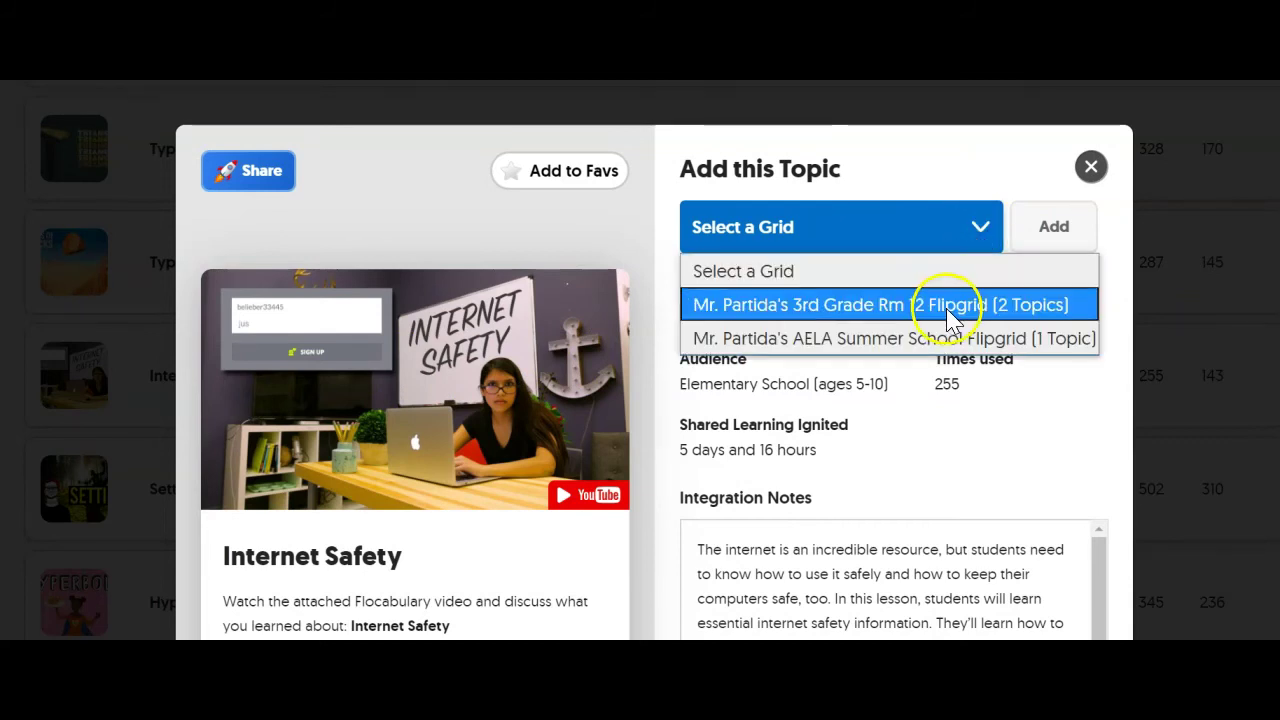
pyautogui.click(803, 308)
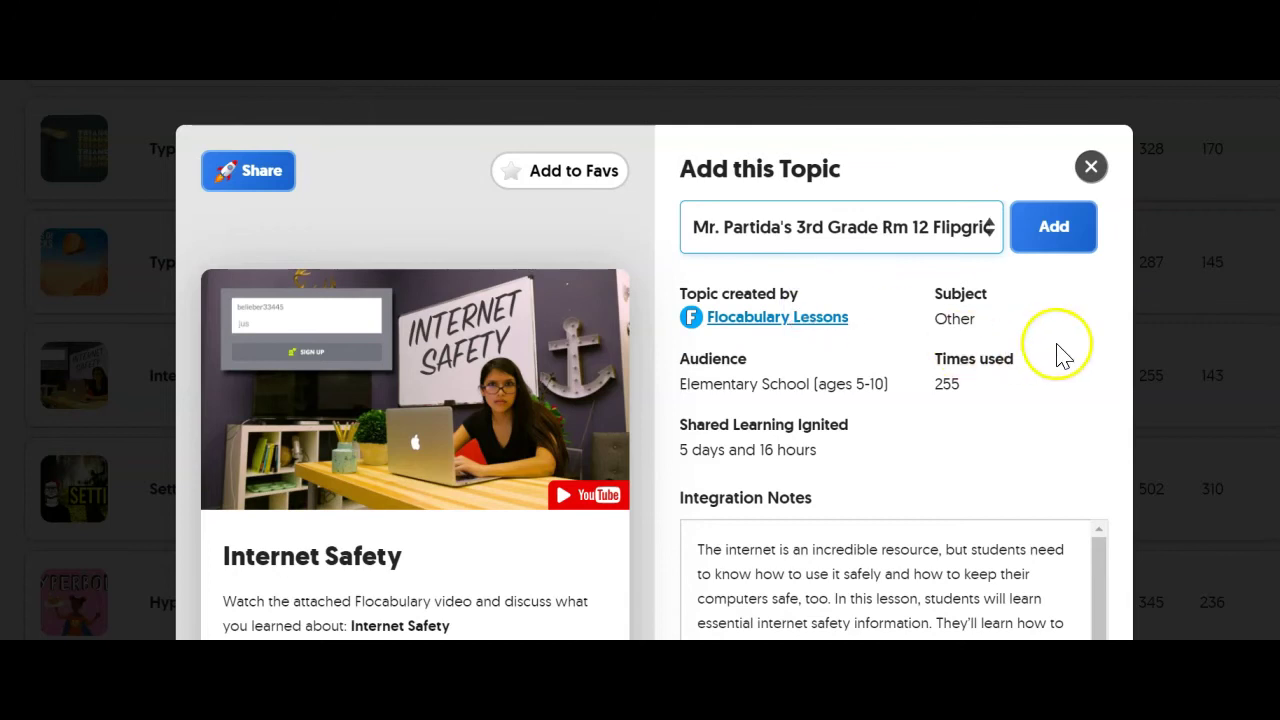
pyautogui.click(1056, 230)
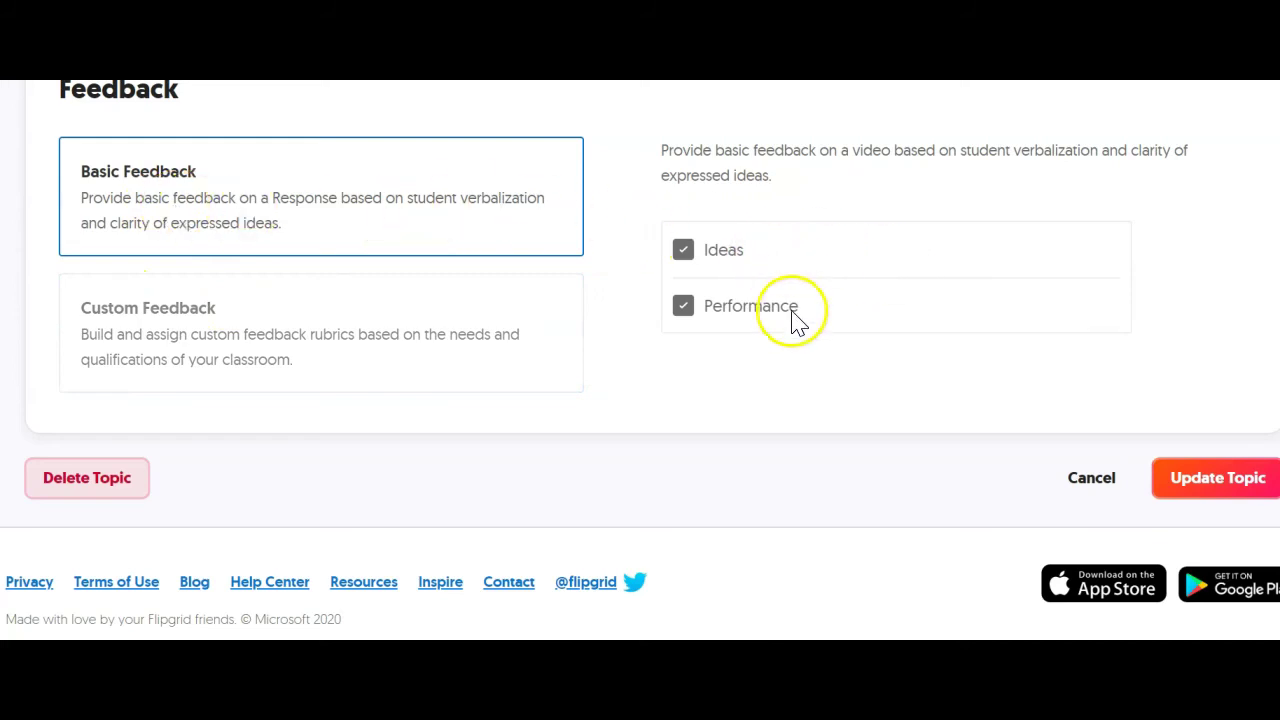
# Save the Internet Safety topic with its basic feedback settings and return to the 3rd Grade Rm 12 grid's topic list.
pyautogui.click(1232, 482)
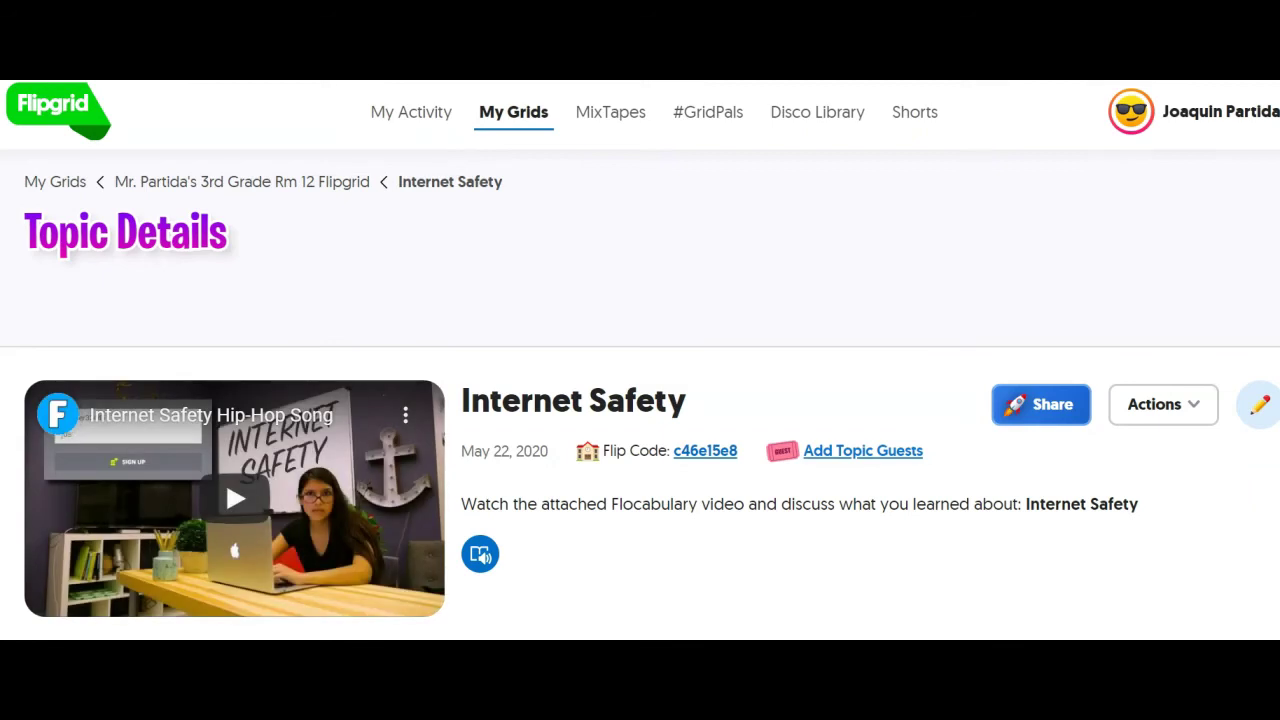
pyautogui.click(195, 183)
pyautogui.scroll(-5, 640, 400)
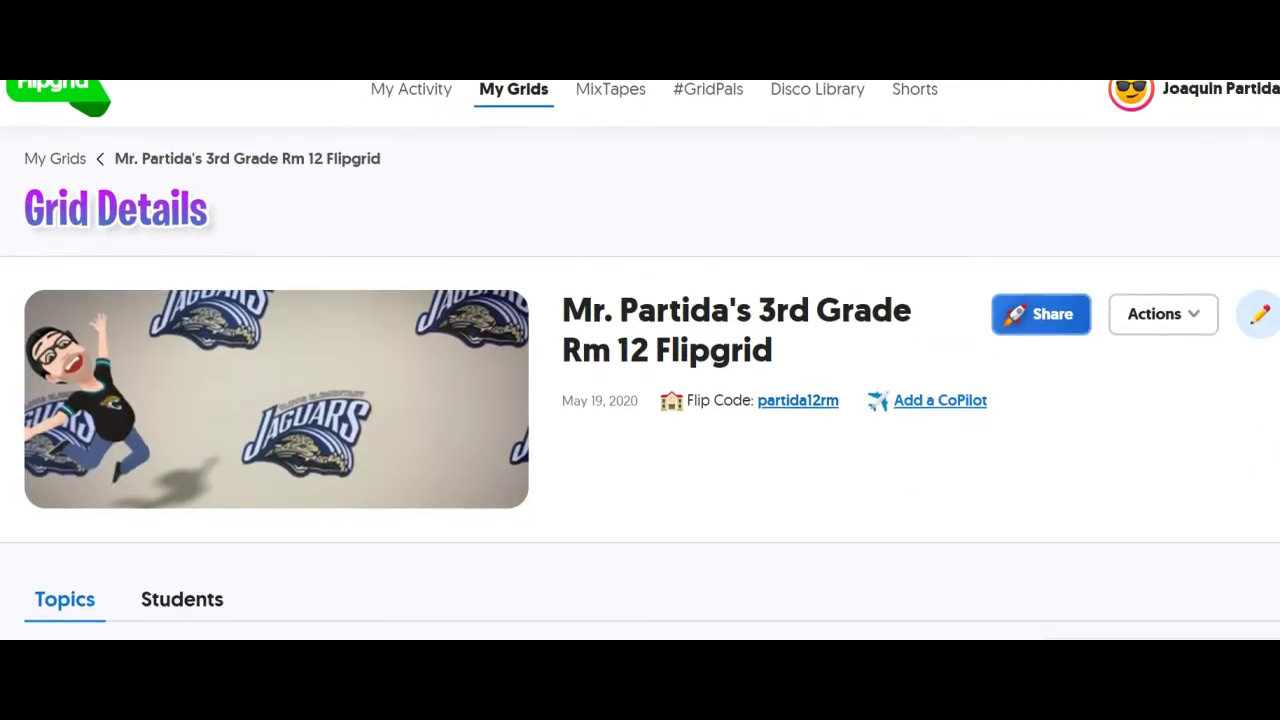
pyautogui.scroll(-3, 886, 463)
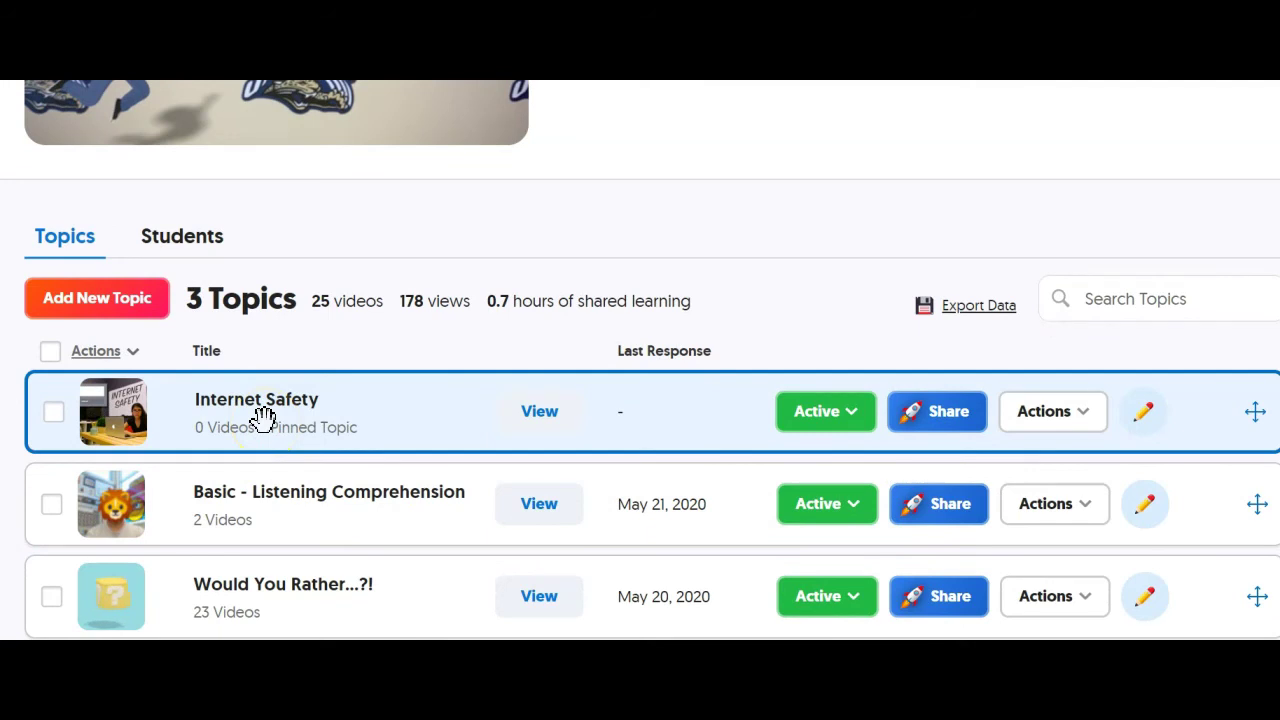
# Share the Internet Safety topic to Google Classroom as an announcement for the 3rd Grade Class 2019 - 2020.
pyautogui.click(933, 418)
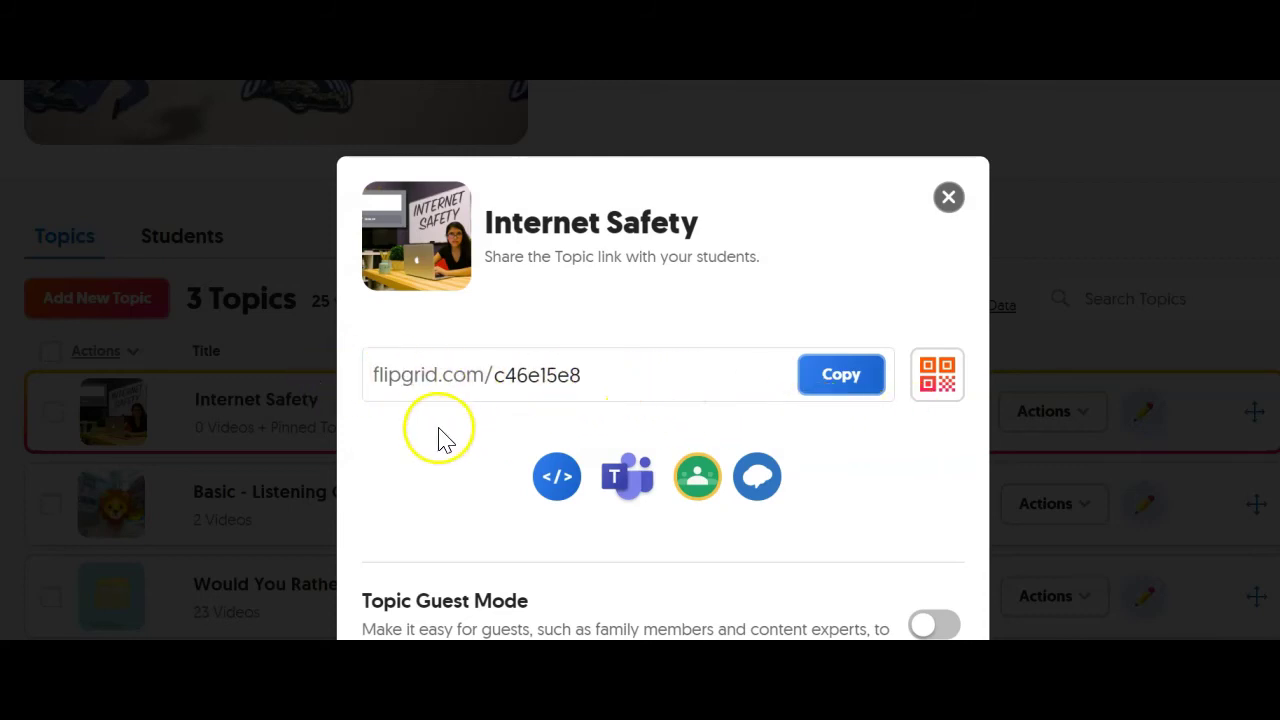
pyautogui.click(699, 477)
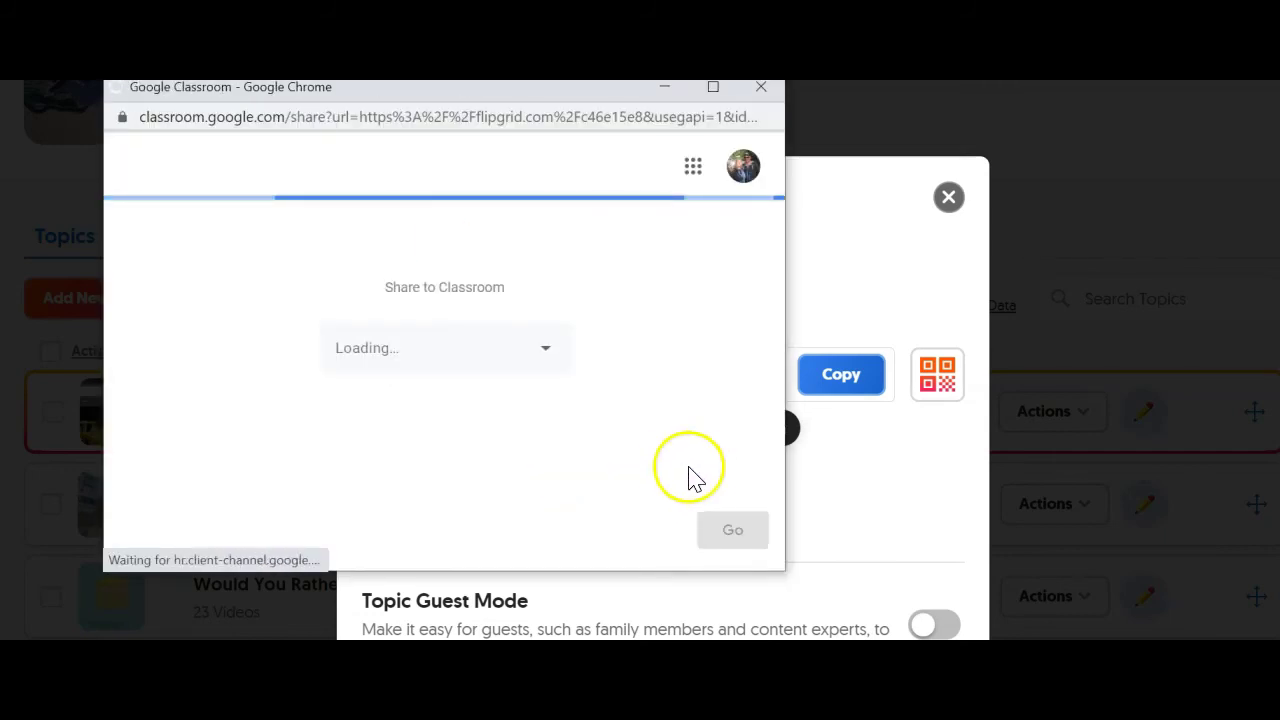
pyautogui.click(546, 358)
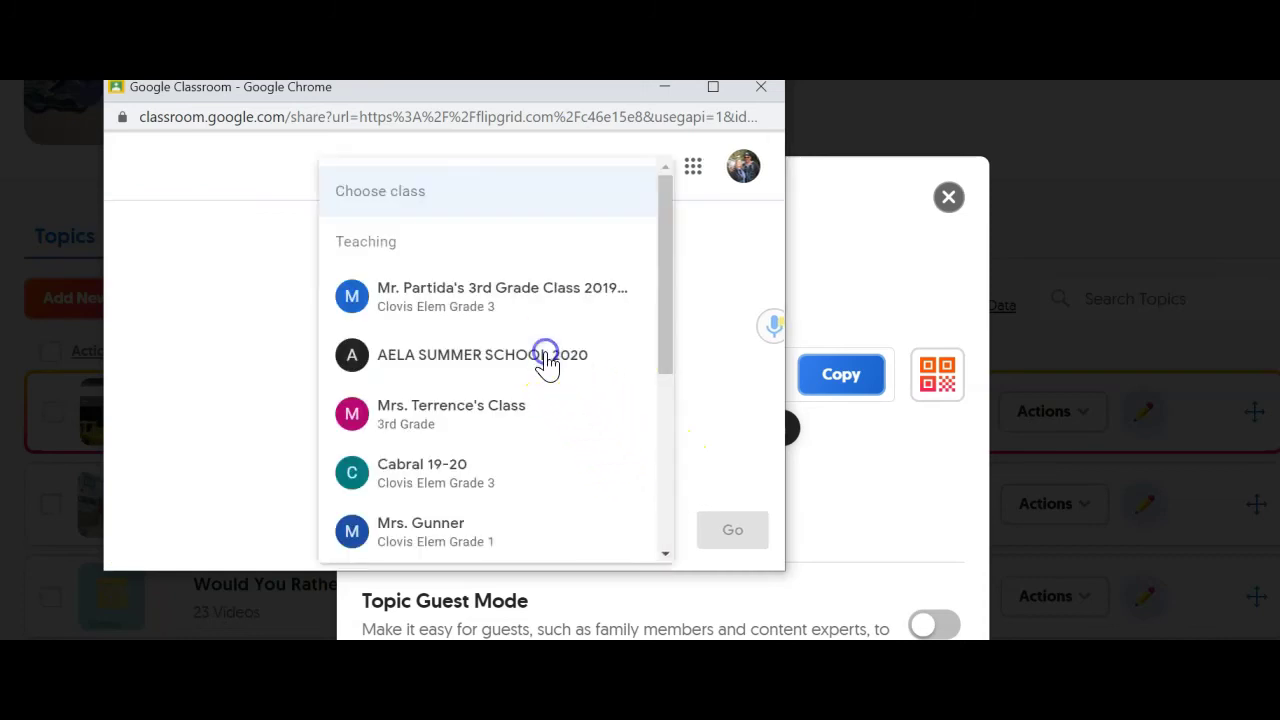
pyautogui.click(453, 300)
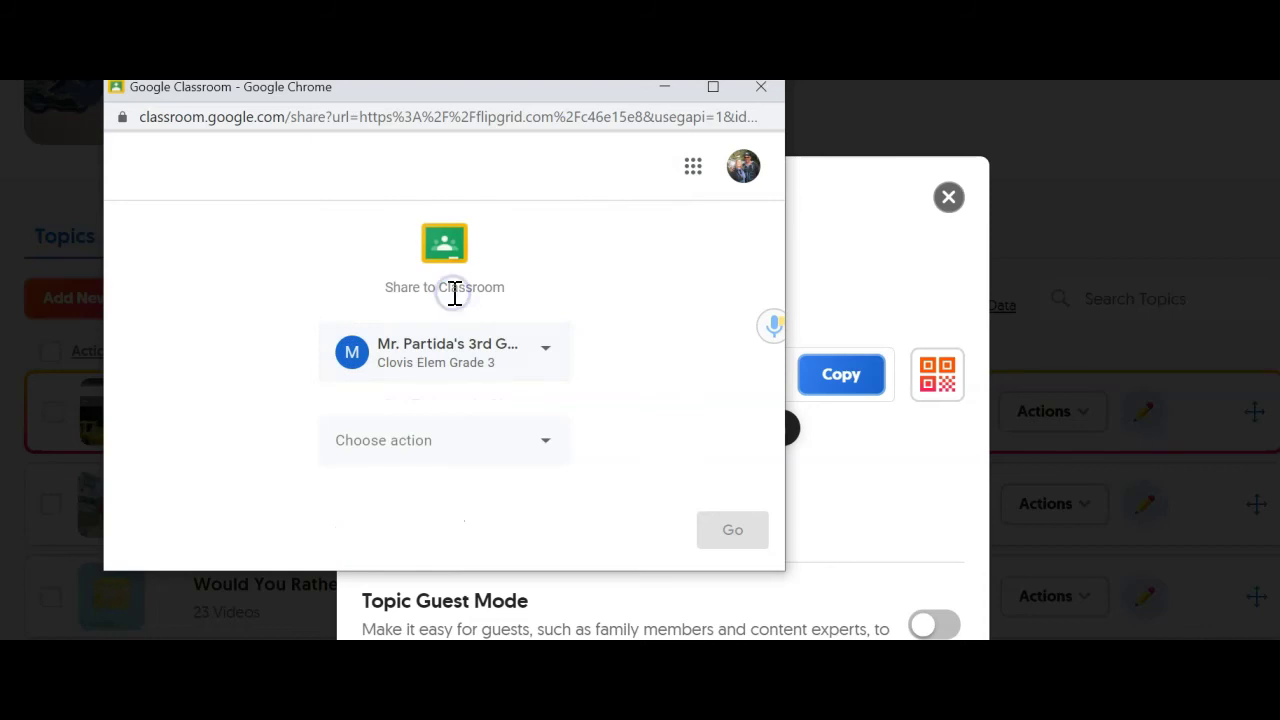
pyautogui.click(543, 447)
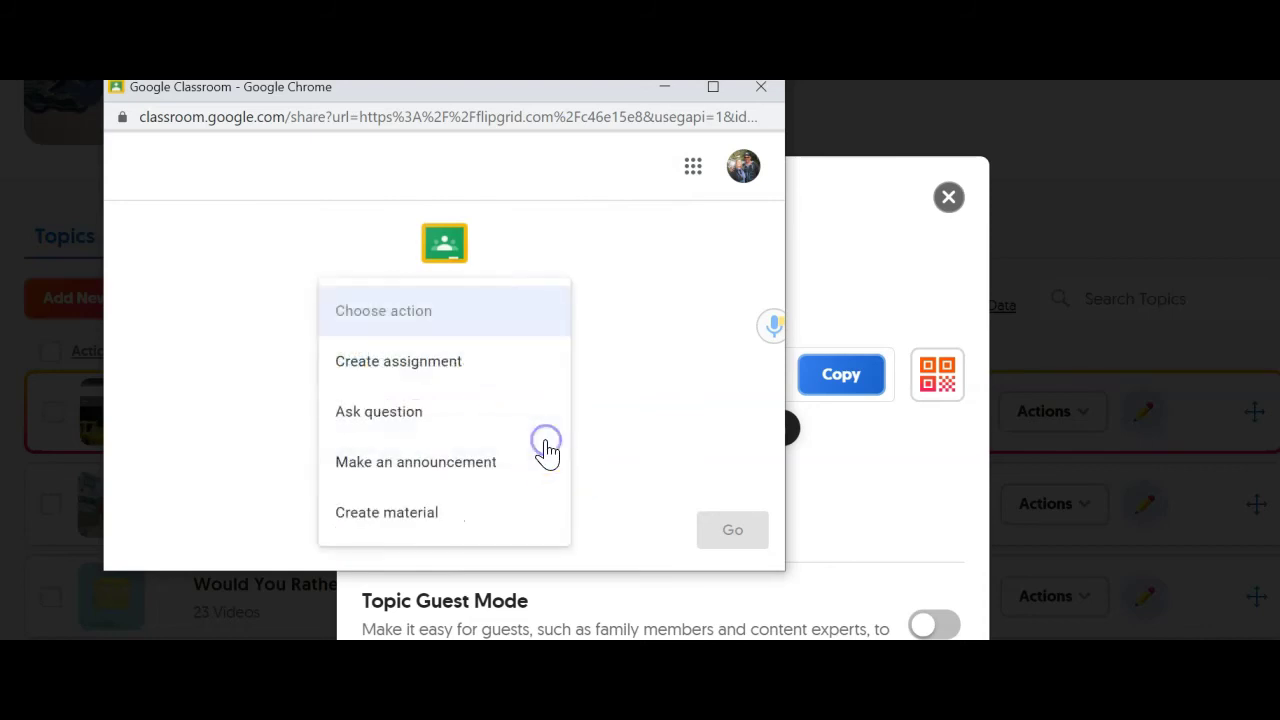
pyautogui.click(468, 465)
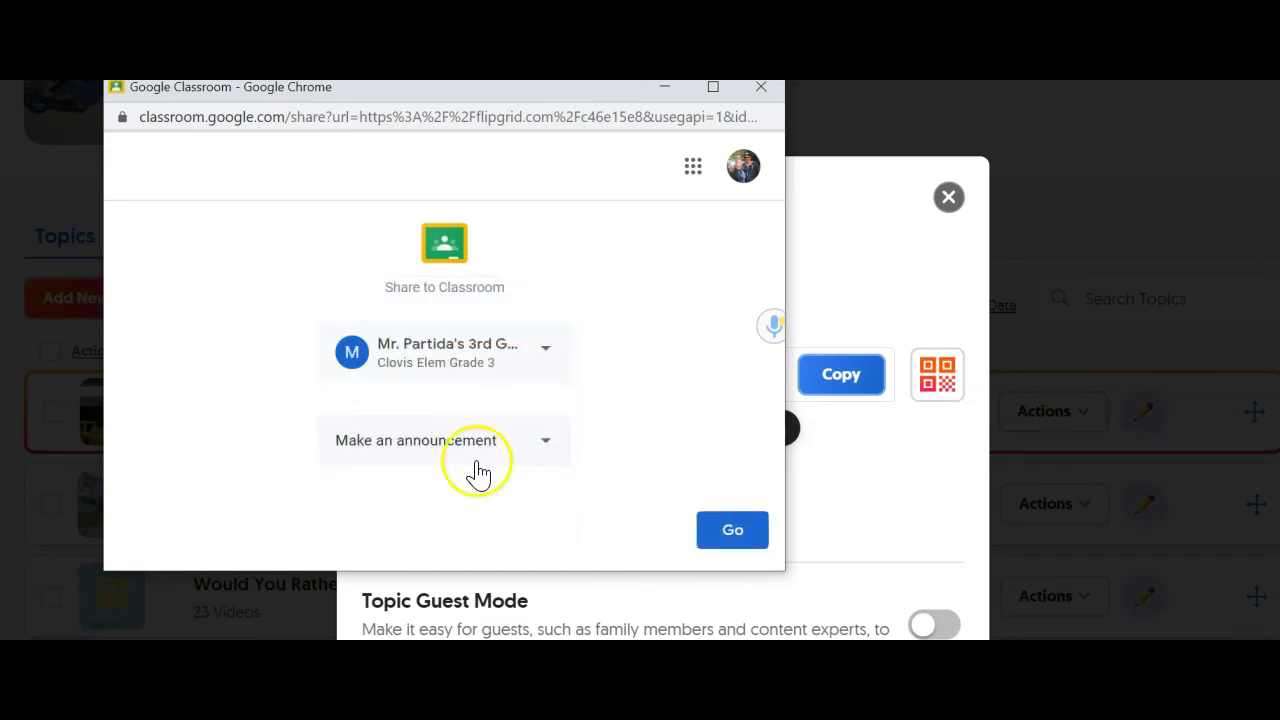
pyautogui.click(733, 532)
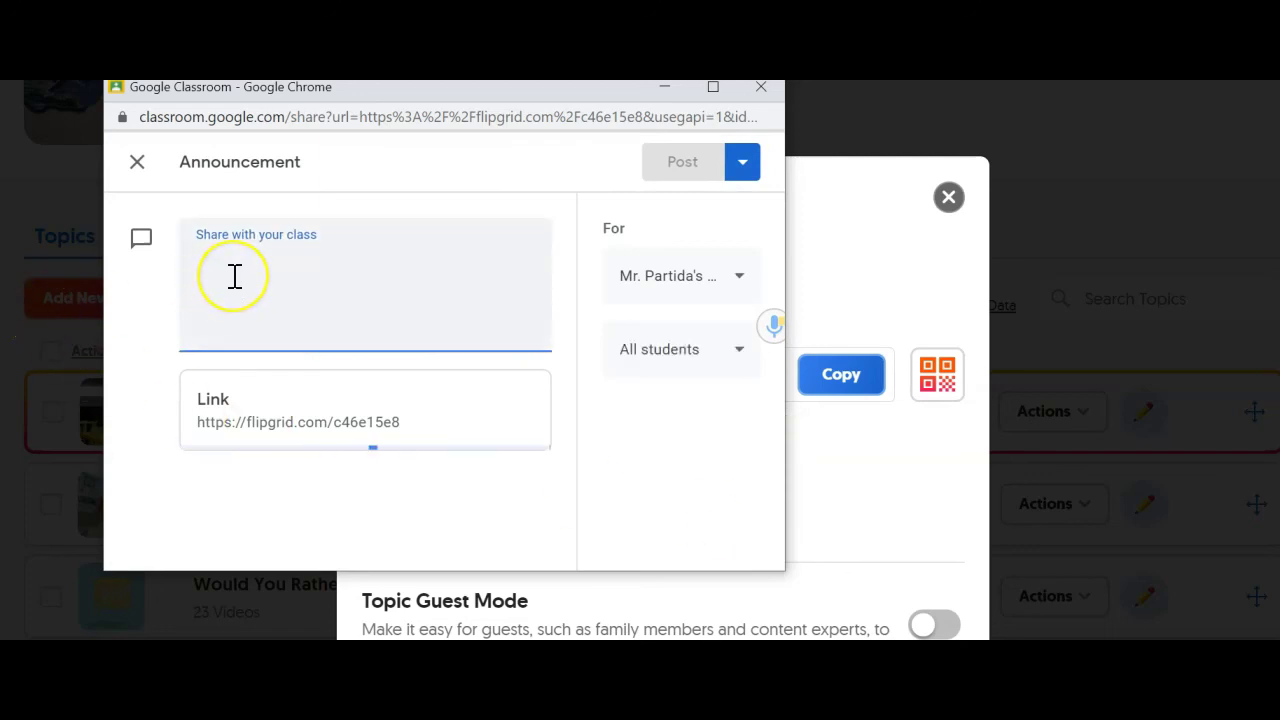
# Post the announcement with the text "Flipgrid - Internet Safety" to all students and view it in the class stream.
pyautogui.write('Flipgrid - Internet Safety')
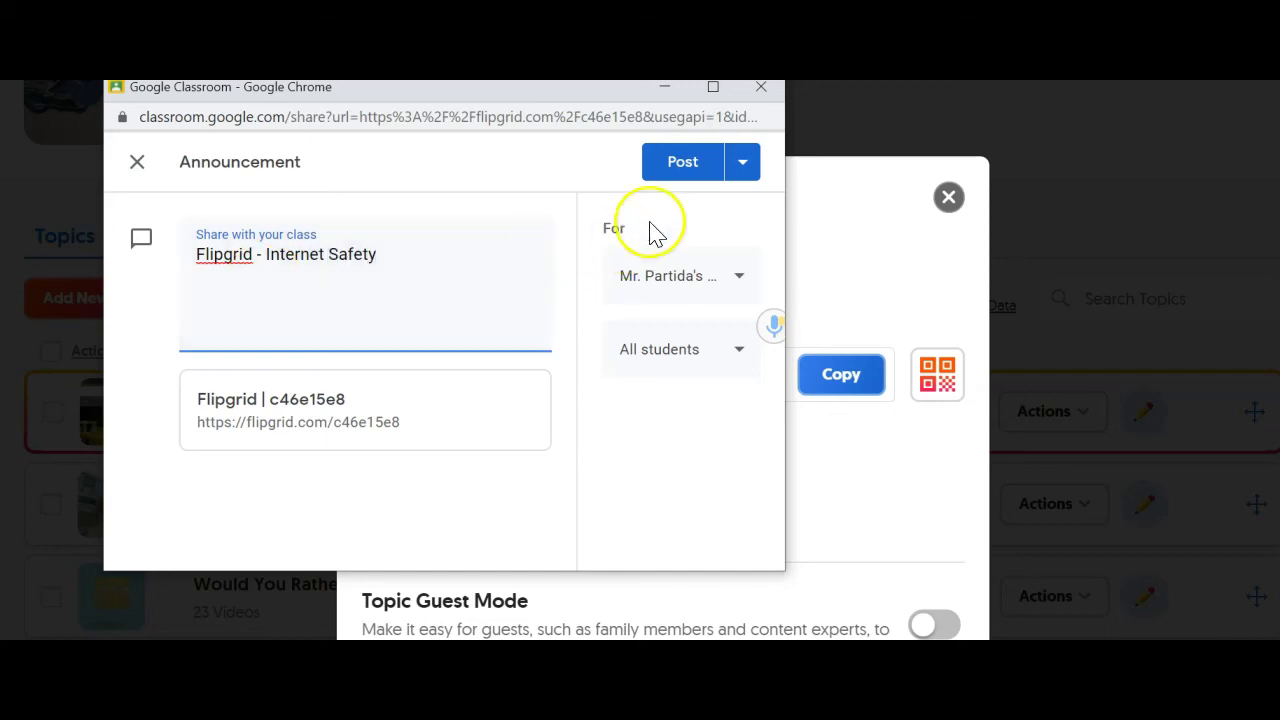
pyautogui.click(674, 170)
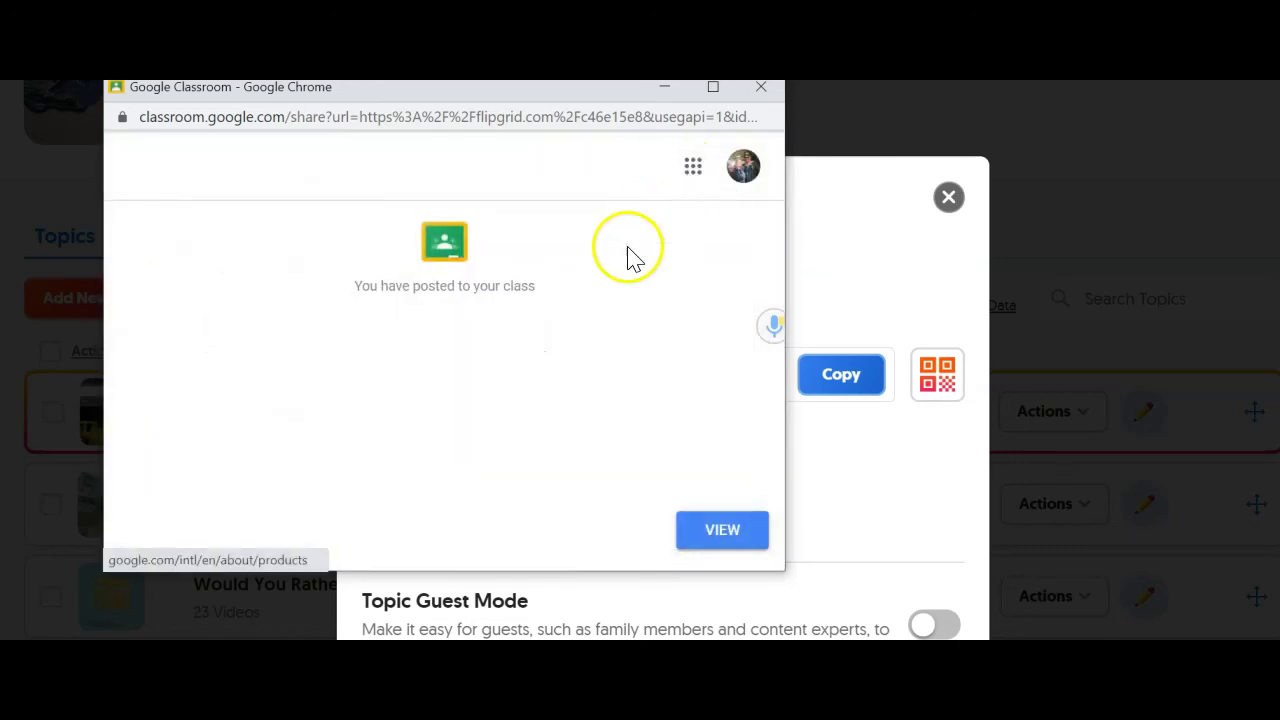
pyautogui.click(720, 540)
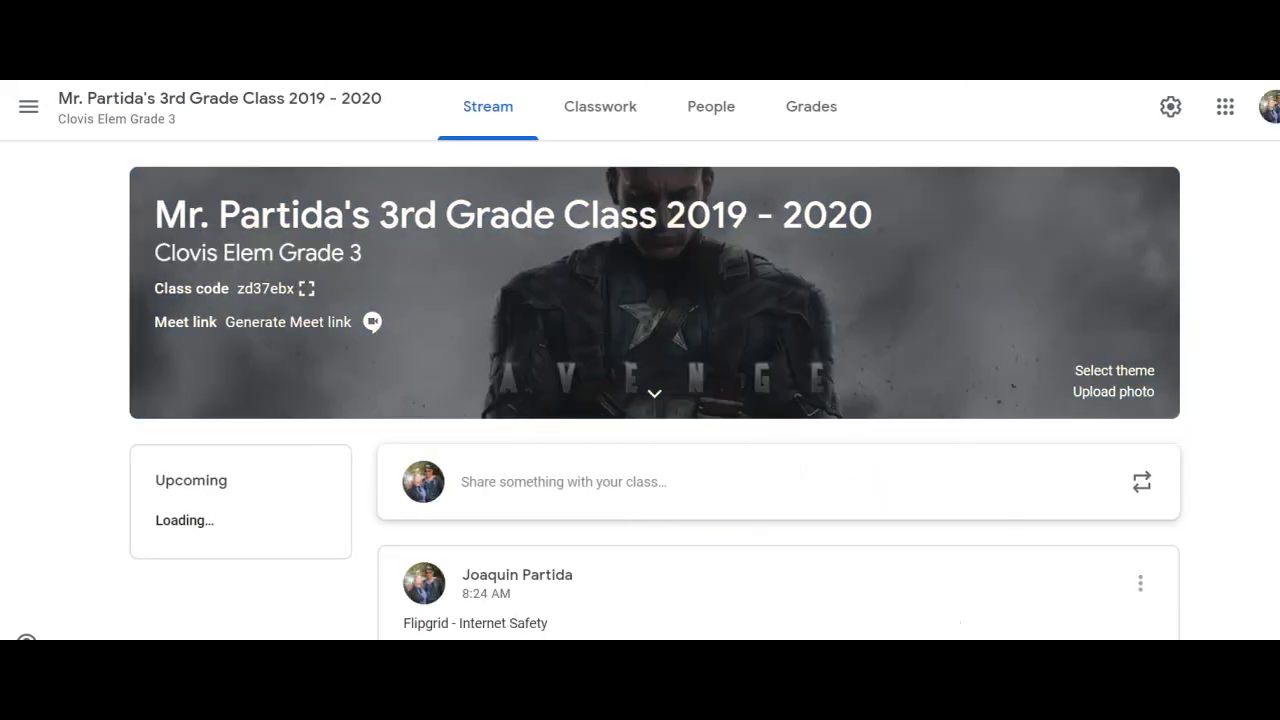
pyautogui.scroll(-3, 800, 337)
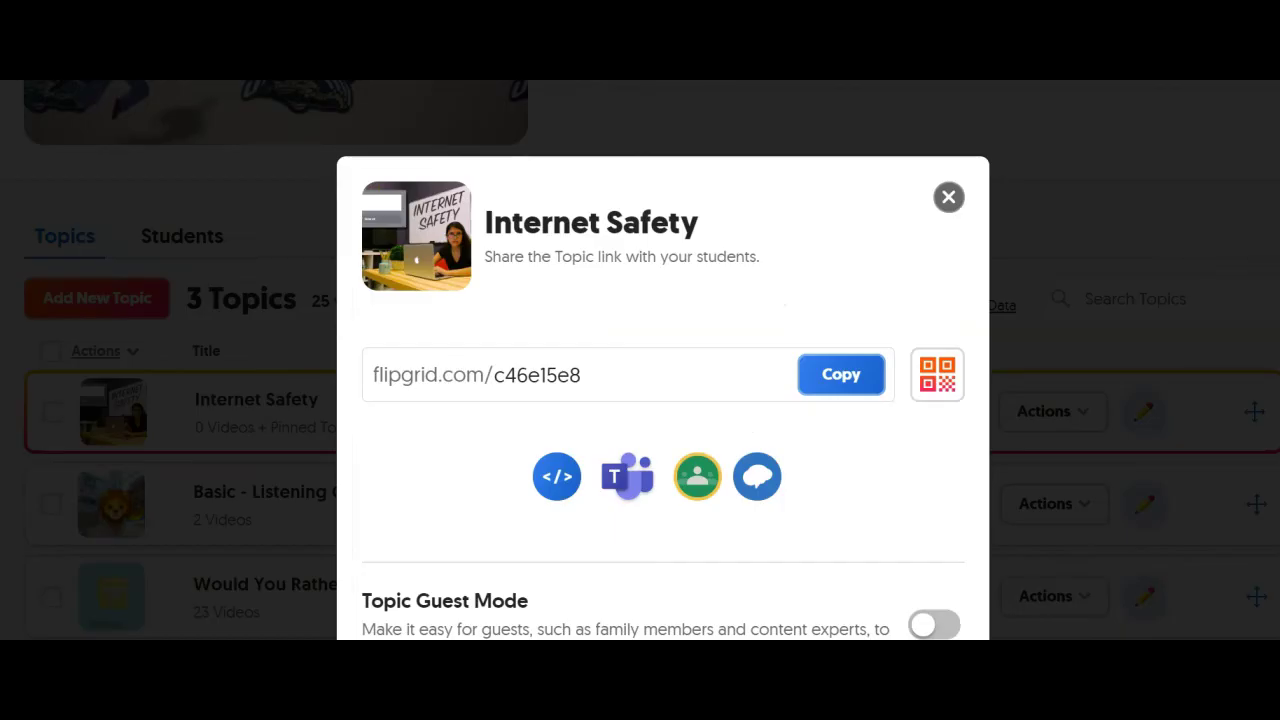
# Close the Internet Safety topic's sharing options in Flipgrid and return to the My Grids overview to look over the grids.
pyautogui.click(949, 198)
pyautogui.scroll(1, 640, 360)
pyautogui.scroll(-1, 640, 360)
pyautogui.scroll(1, 640, 360)
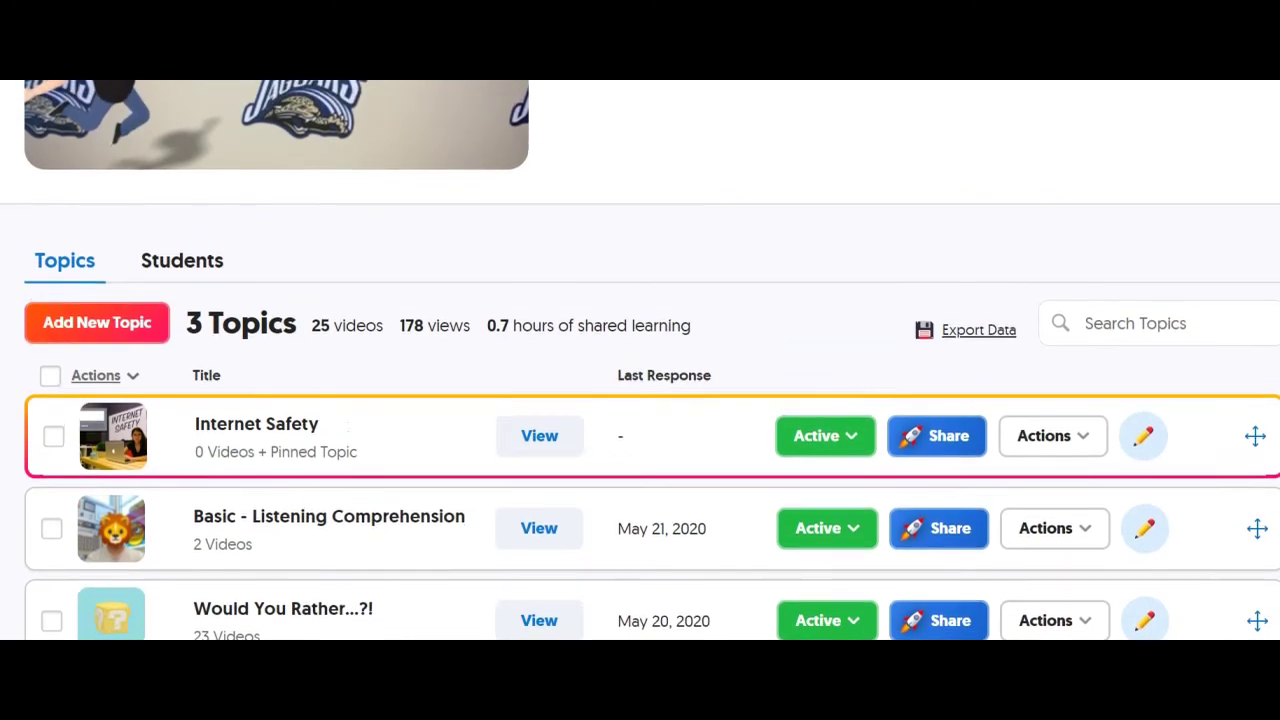
pyautogui.scroll(4, 640, 360)
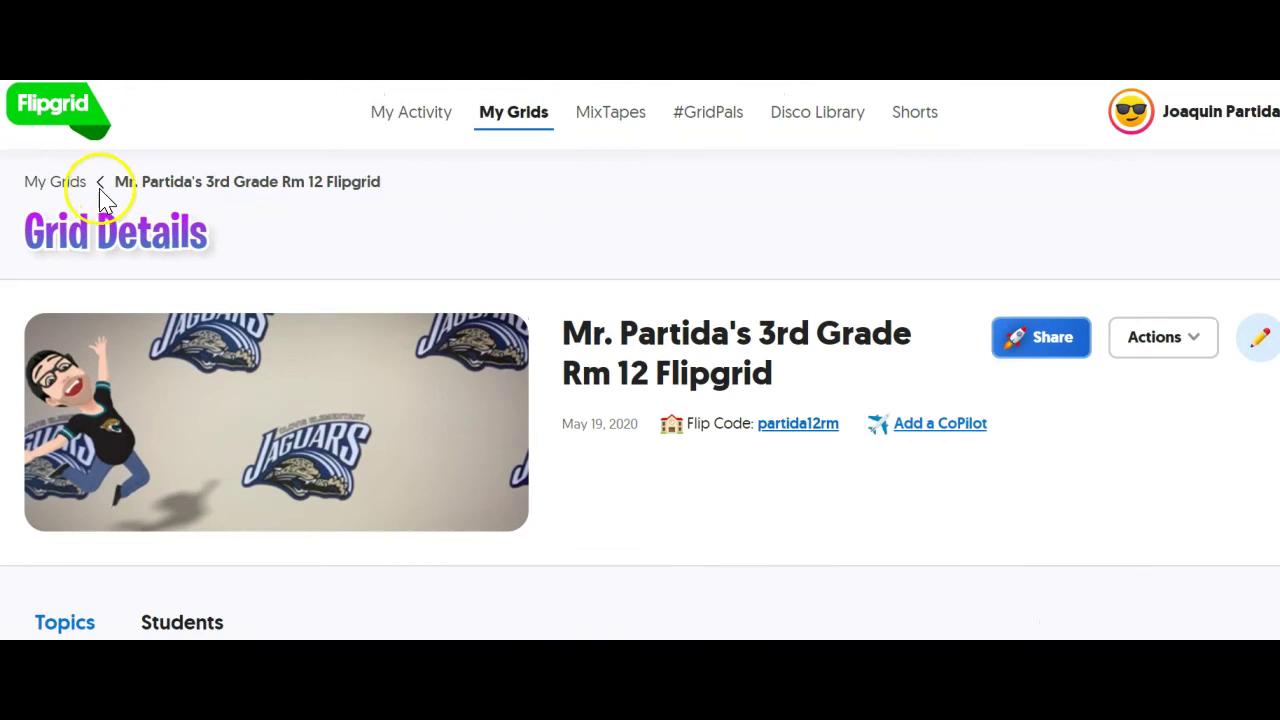
pyautogui.click(48, 192)
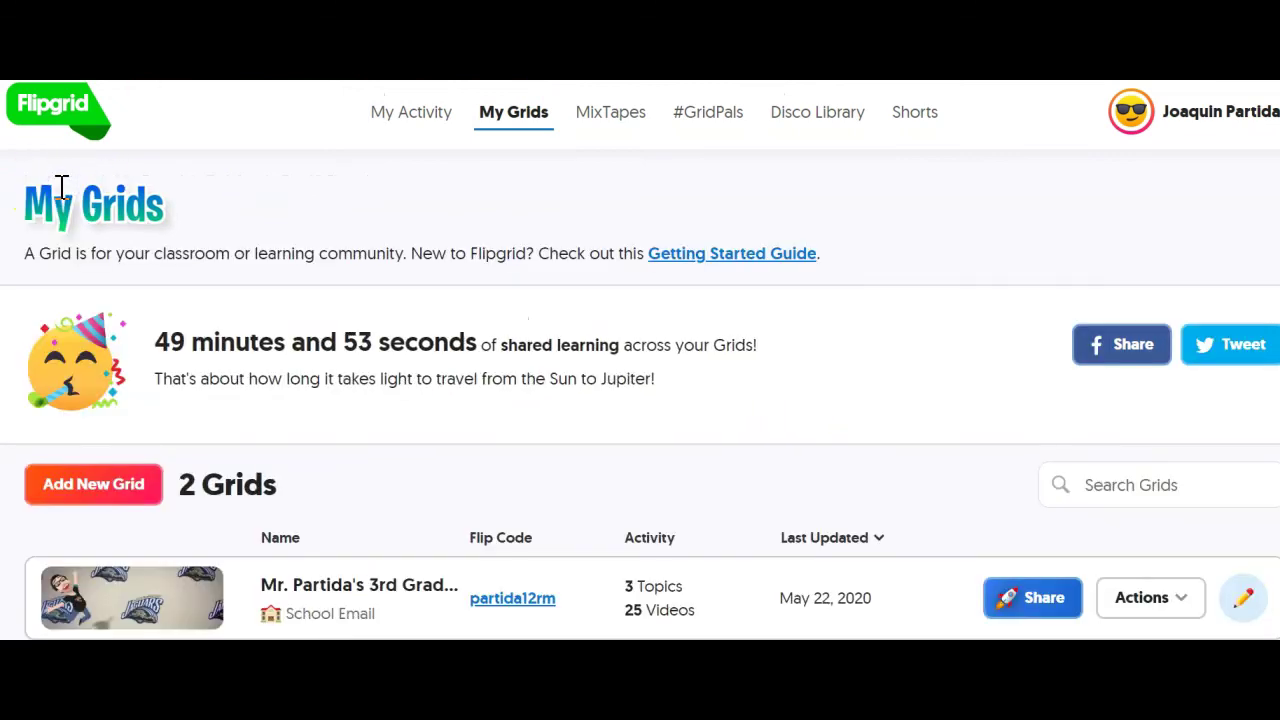
pyautogui.scroll(-2, 640, 360)
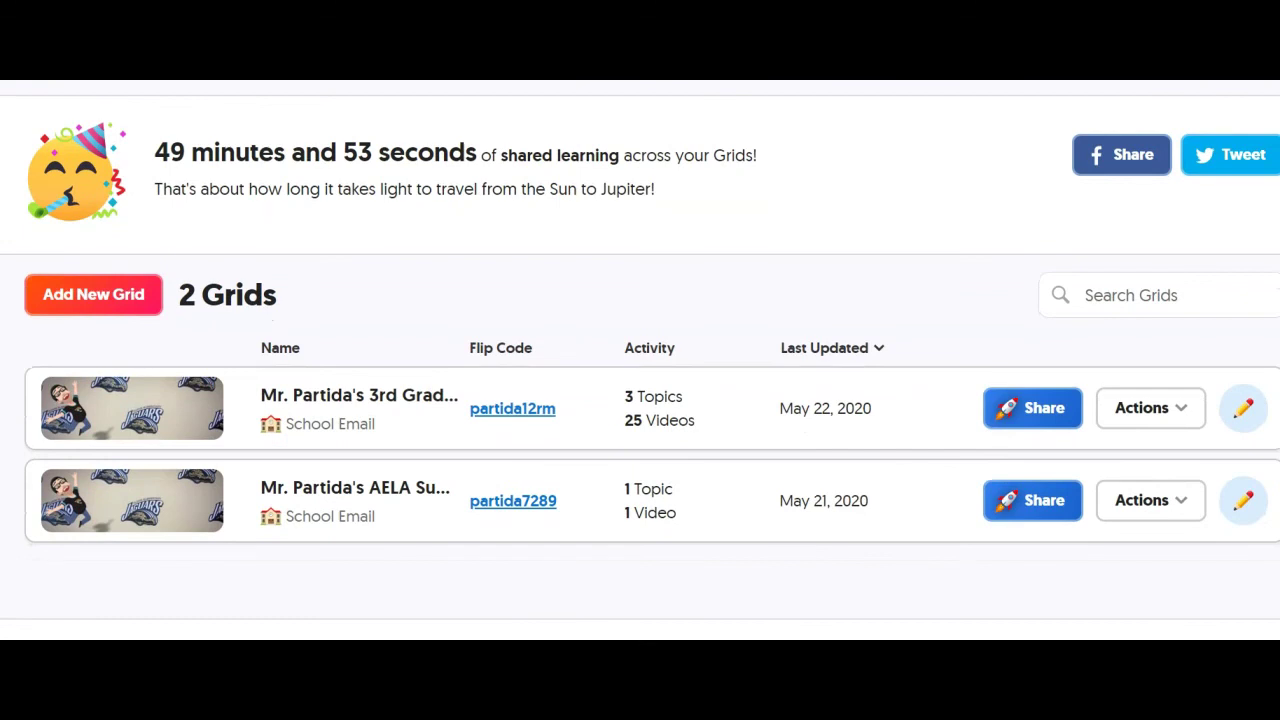
pyautogui.scroll(1, 640, 360)
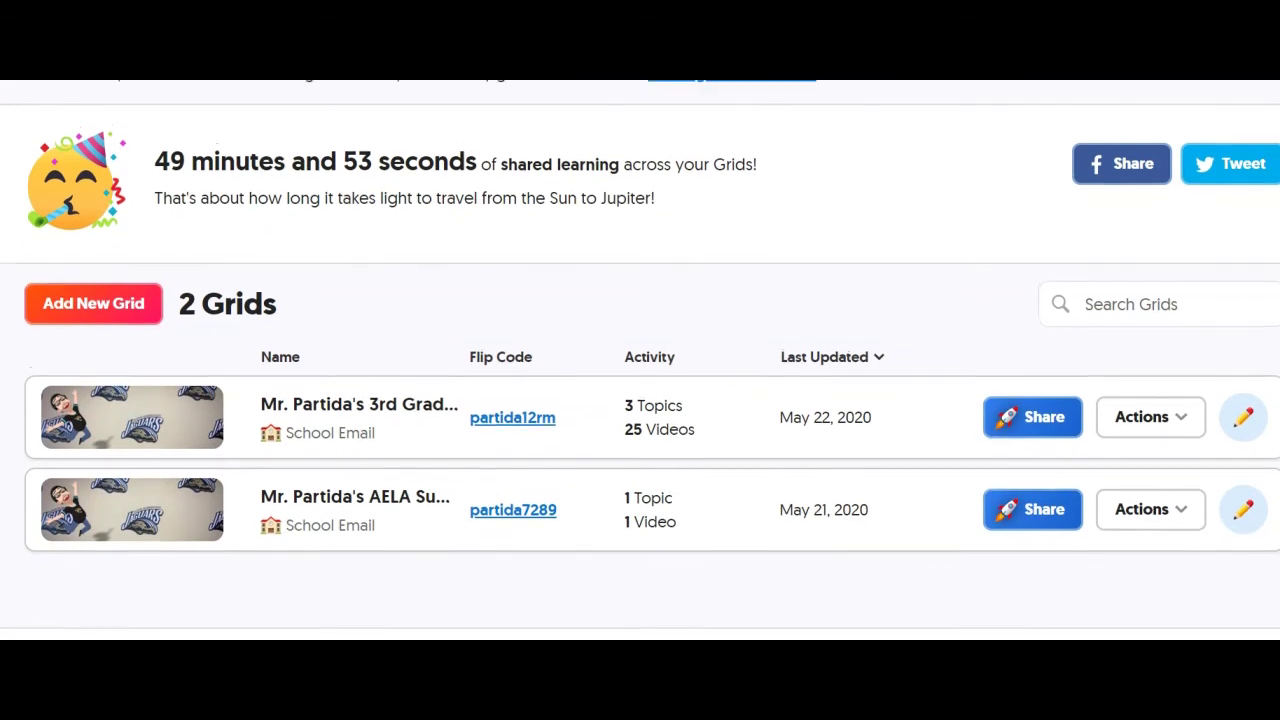
pyautogui.scroll(2, 640, 360)
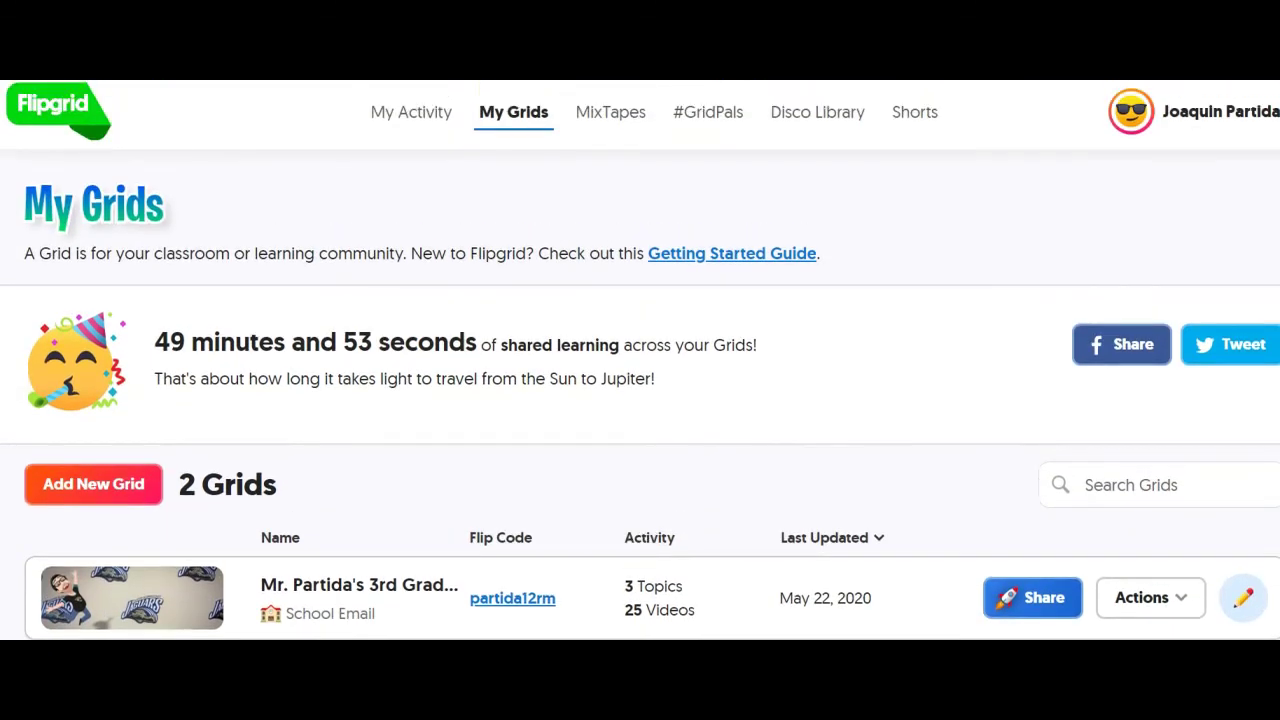